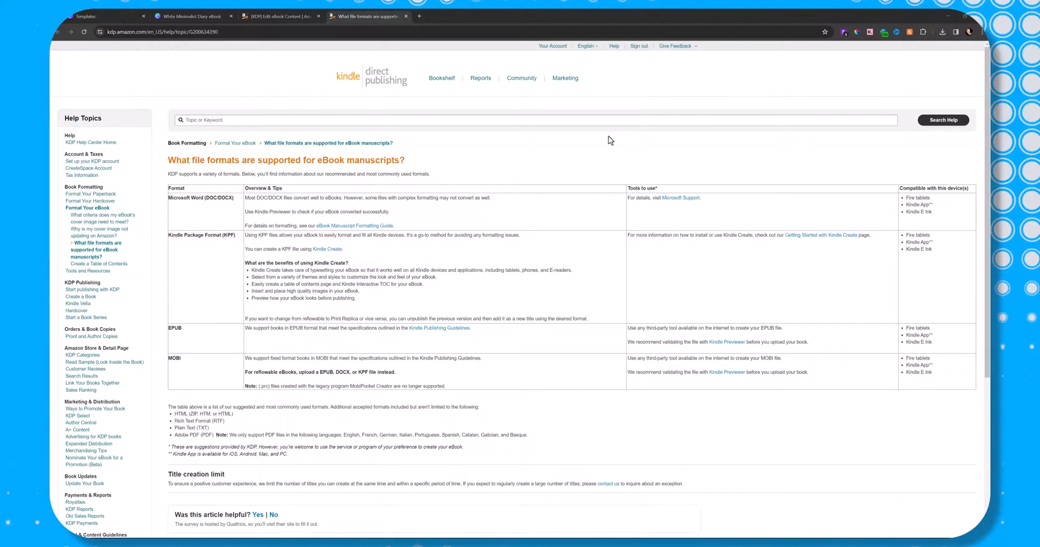
- Open the Kindle Create page from the KPF entry in the supported eBook formats article
{"action": "right_click", "coordinate": [529, 167]}
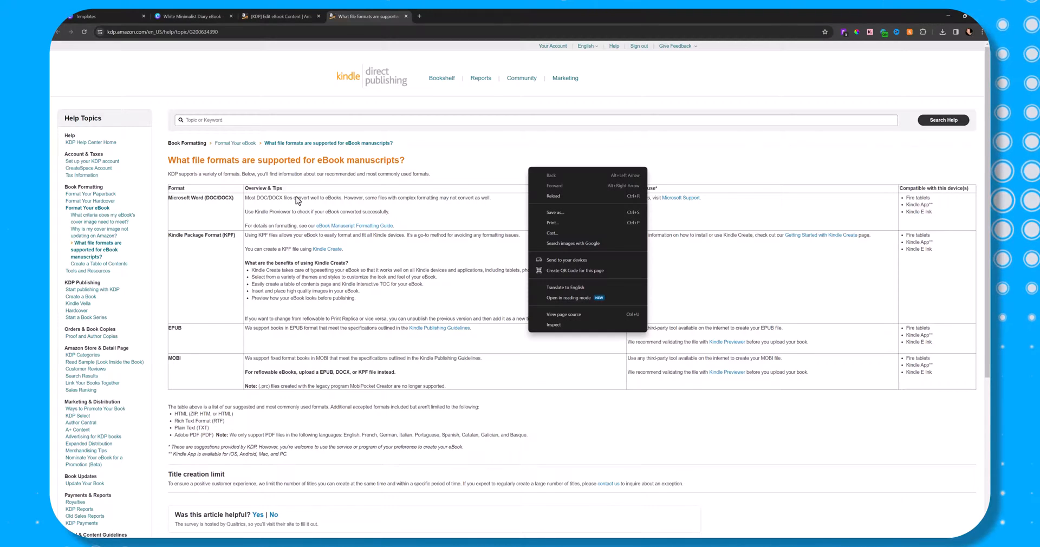
{"action": "left_click", "coordinate": [301, 171]}
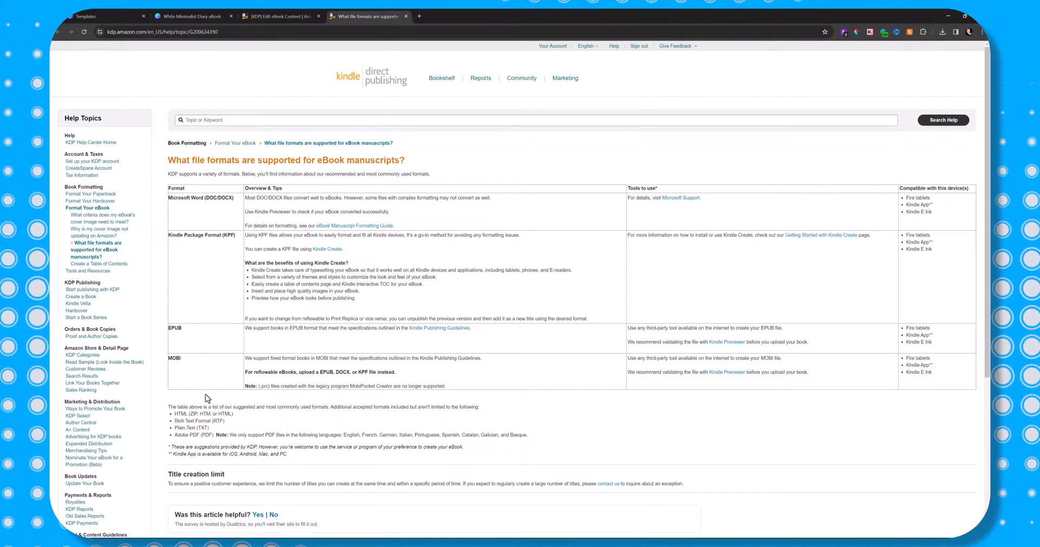
{"action": "scroll", "coordinate": [201, 346], "scroll_direction": "down", "scroll_amount": 2}
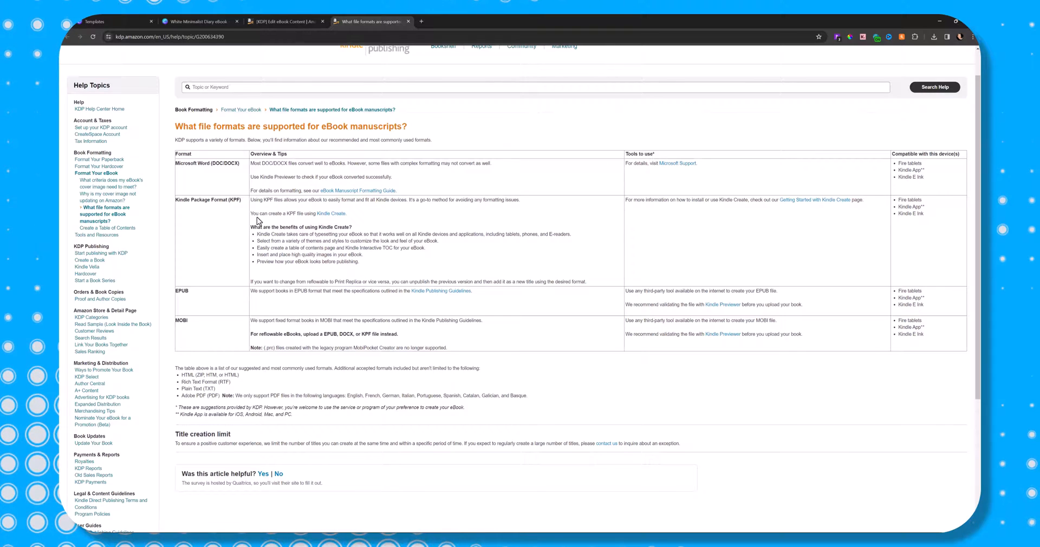
{"action": "left_click", "coordinate": [321, 211]}
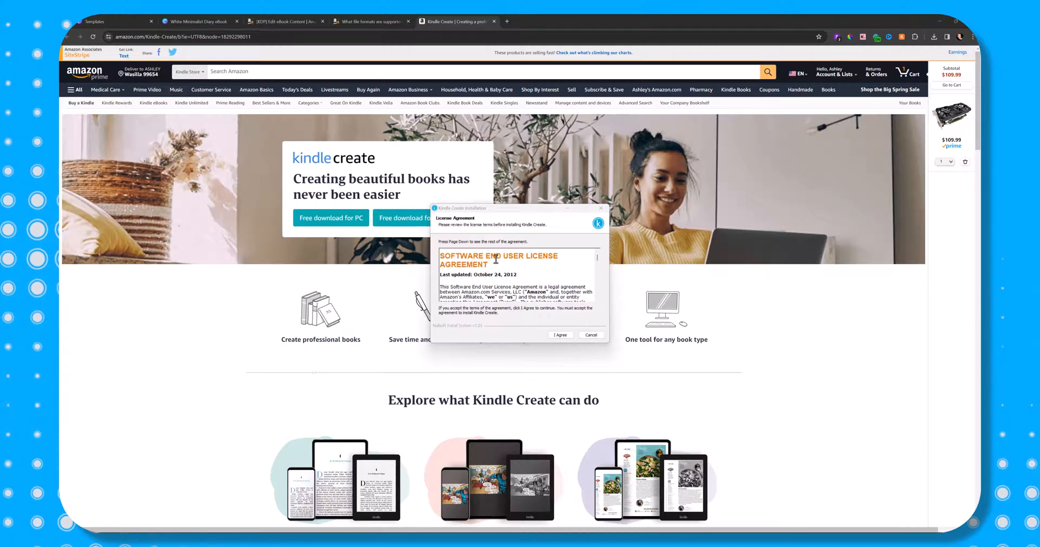
- Accept the license agreement, install Kindle Create in the default destination folder, and finish setup with Run Kindle Create enabled
{"action": "scroll", "coordinate": [492, 272], "scroll_direction": "down", "scroll_amount": 20}
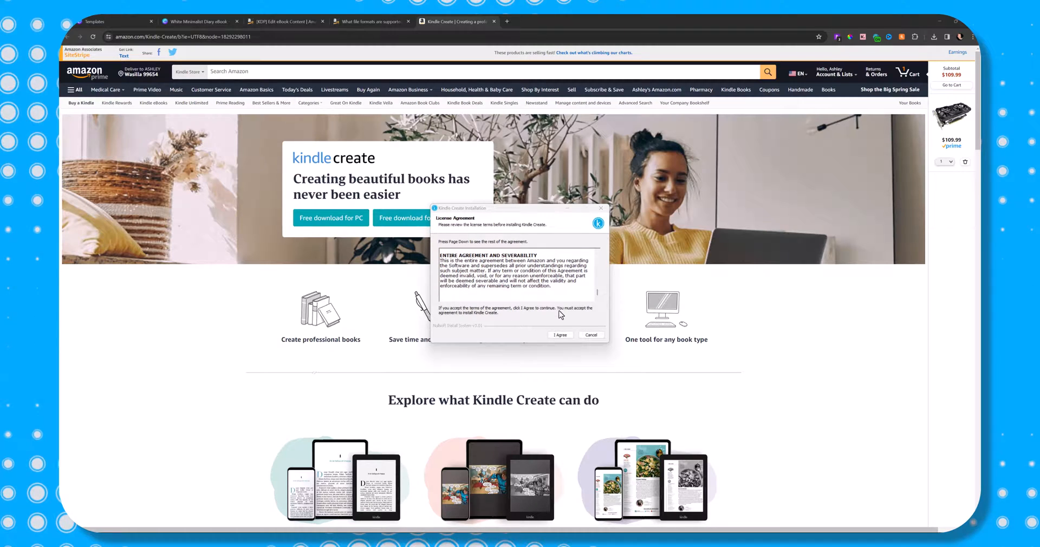
{"action": "left_click", "coordinate": [560, 335]}
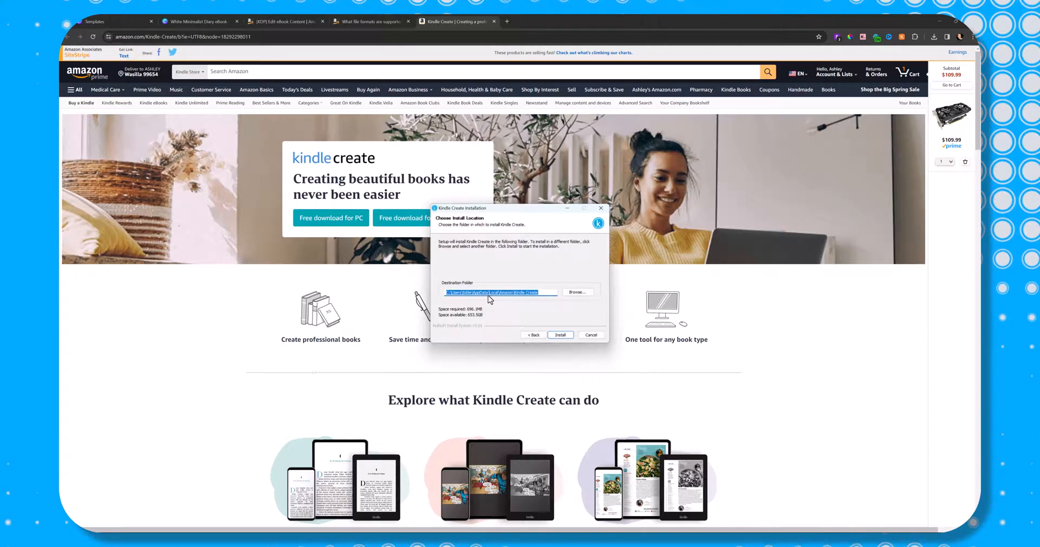
{"action": "left_click", "coordinate": [562, 334]}
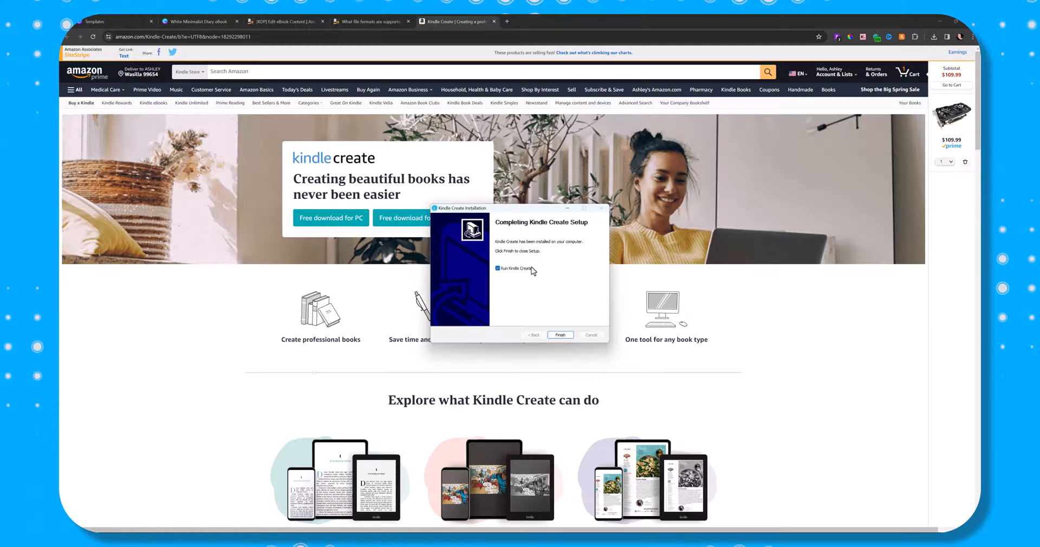
{"action": "left_click", "coordinate": [558, 335]}
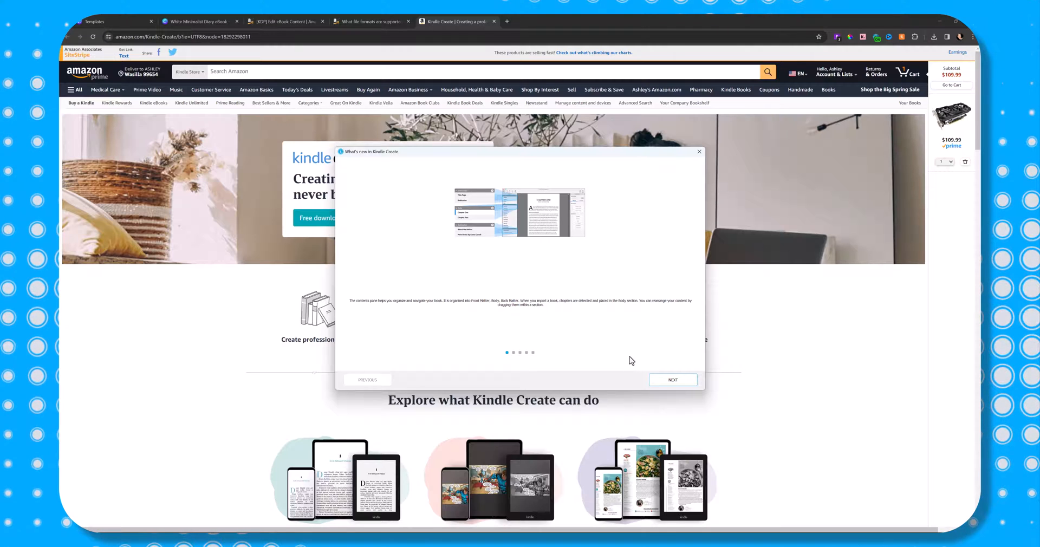
- Go through all pages of the What's New in Kindle Create introduction and close it
{"action": "left_click", "coordinate": [673, 380]}
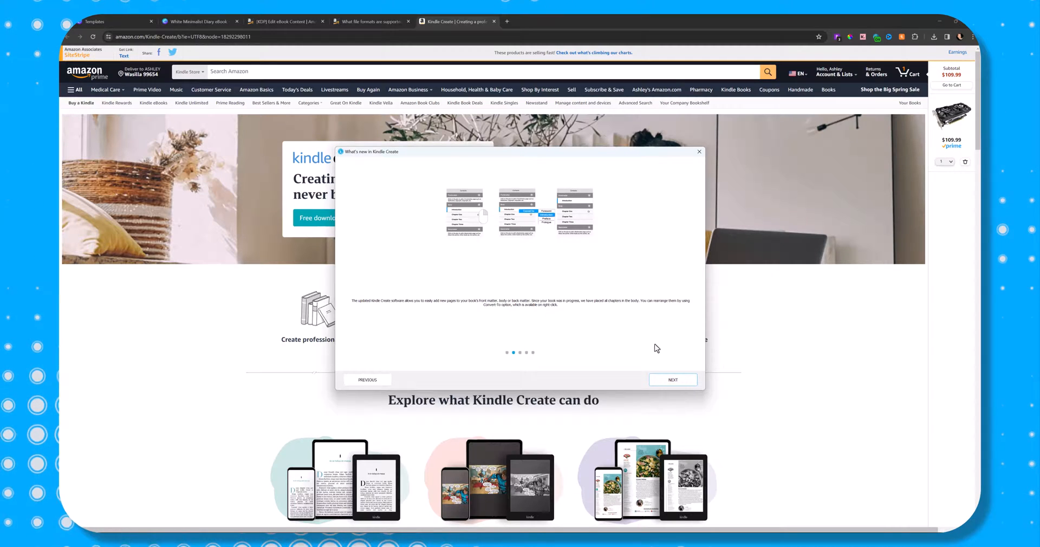
{"action": "left_click", "coordinate": [672, 379]}
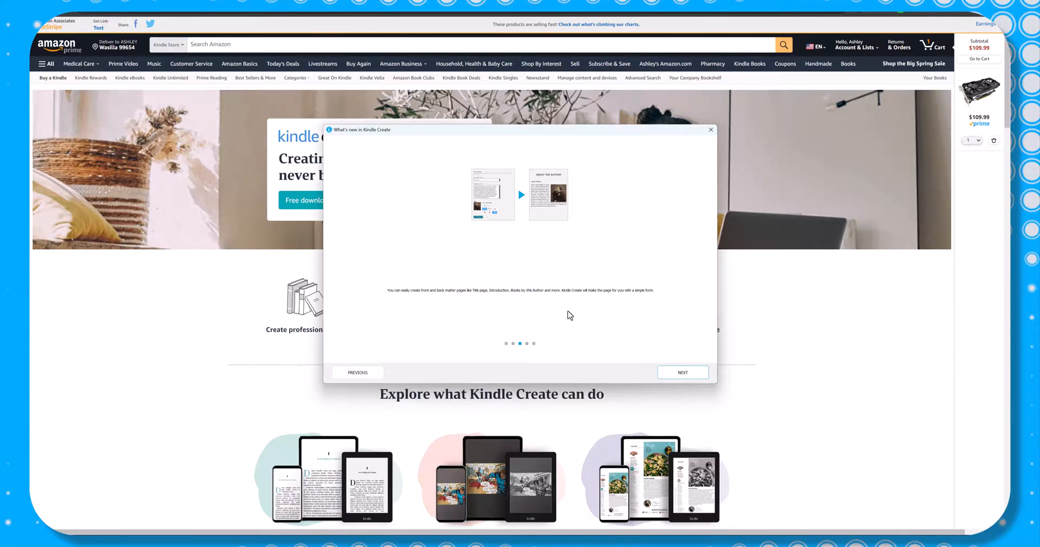
{"action": "left_click", "coordinate": [684, 372]}
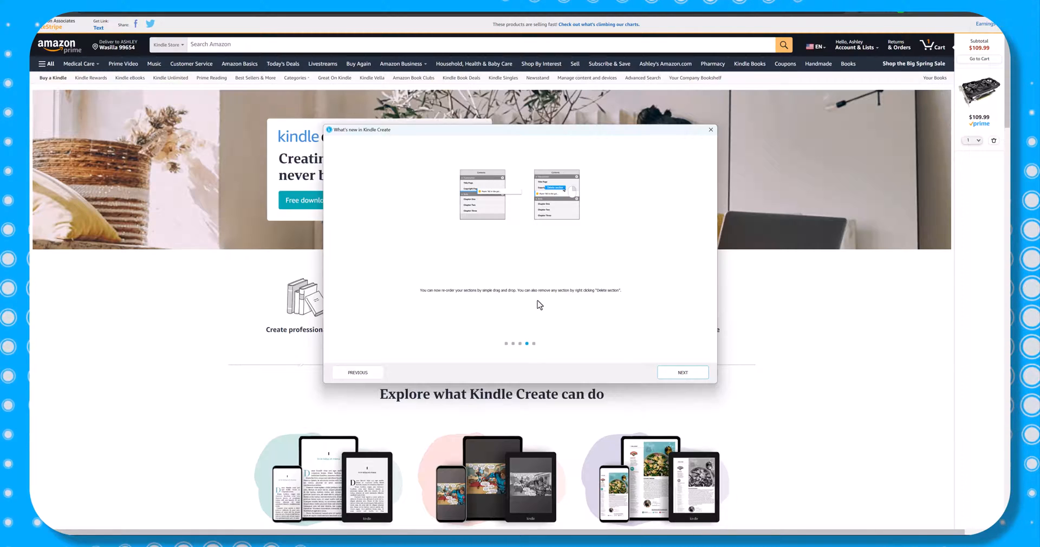
{"action": "left_click", "coordinate": [681, 372]}
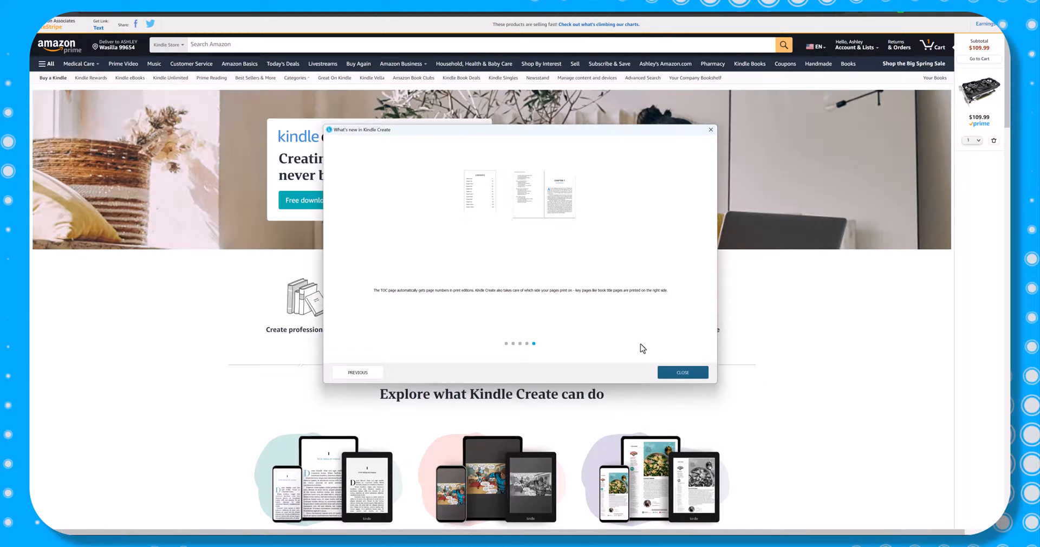
{"action": "left_click", "coordinate": [672, 371]}
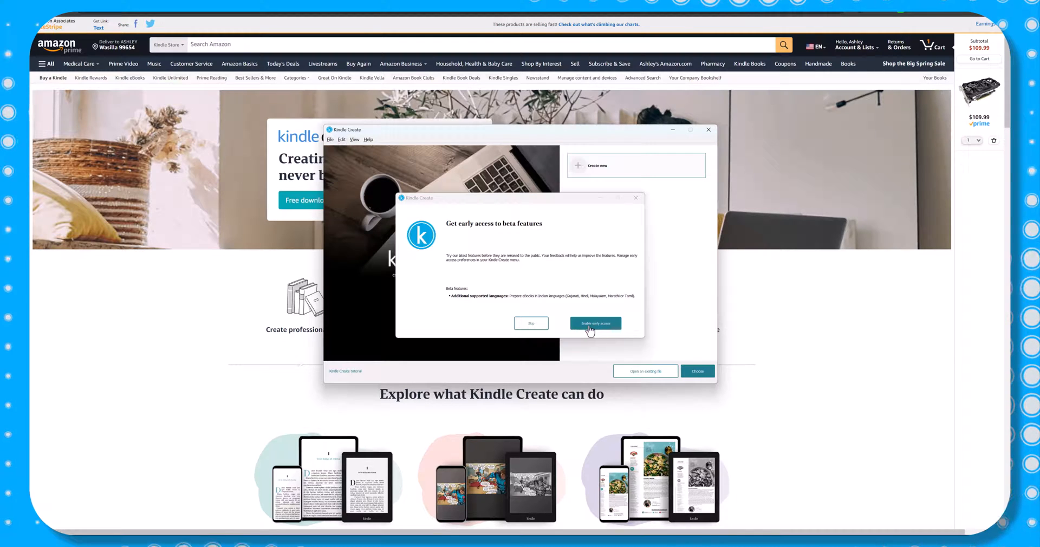
- Enable early access to beta features with an immediate restart, and start creating a new book
{"action": "left_click", "coordinate": [598, 328]}
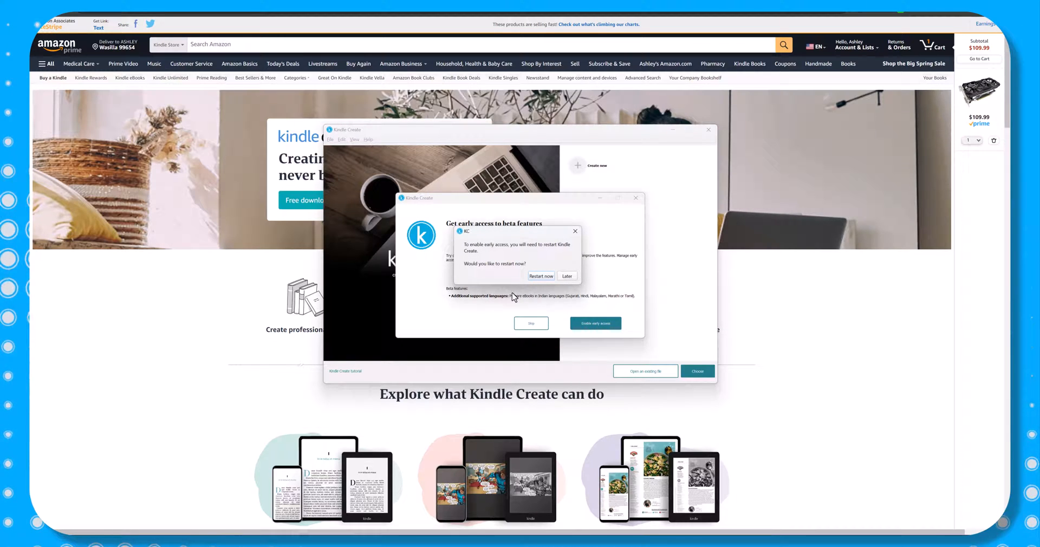
{"action": "key", "text": "Return"}
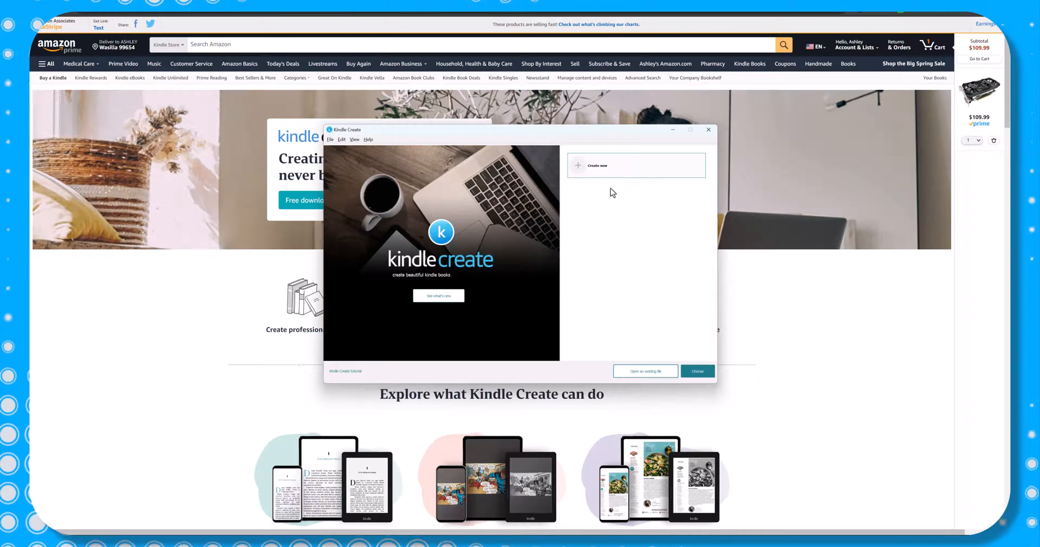
{"action": "left_click", "coordinate": [700, 371]}
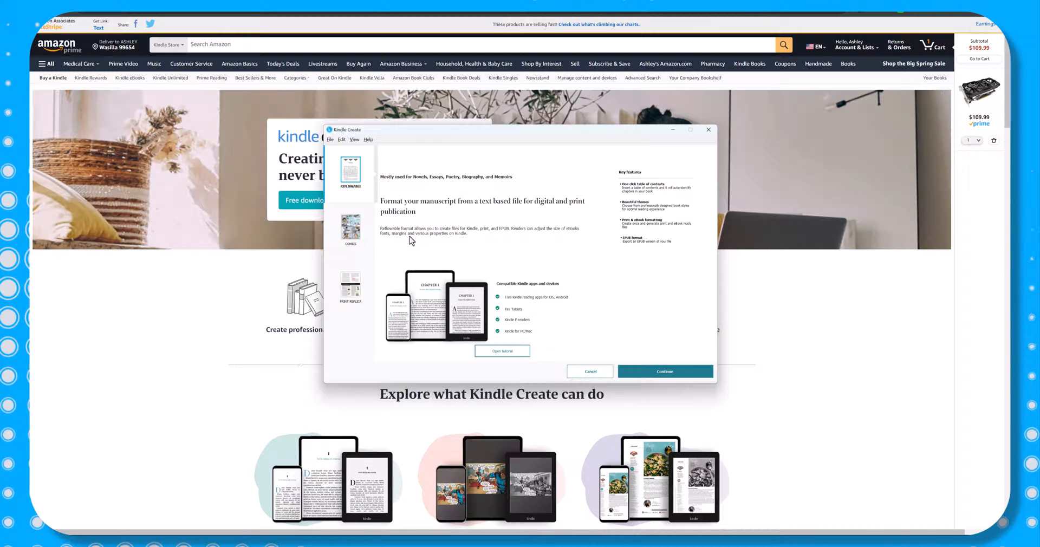
- Review the Comics and Print Replica formats, then choose Reflowable as the book type and continue to the book details
{"action": "left_click", "coordinate": [352, 234]}
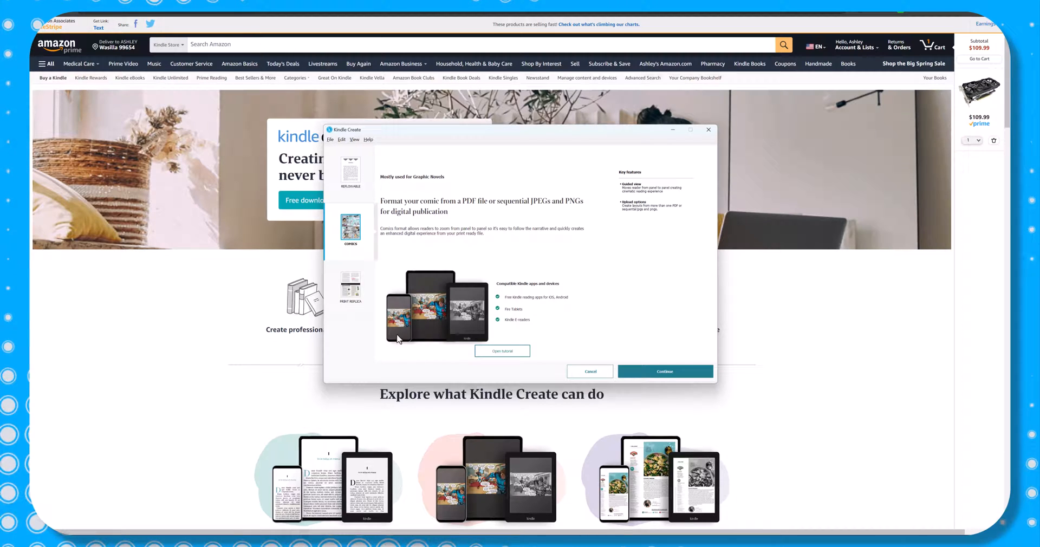
{"action": "left_click", "coordinate": [357, 292]}
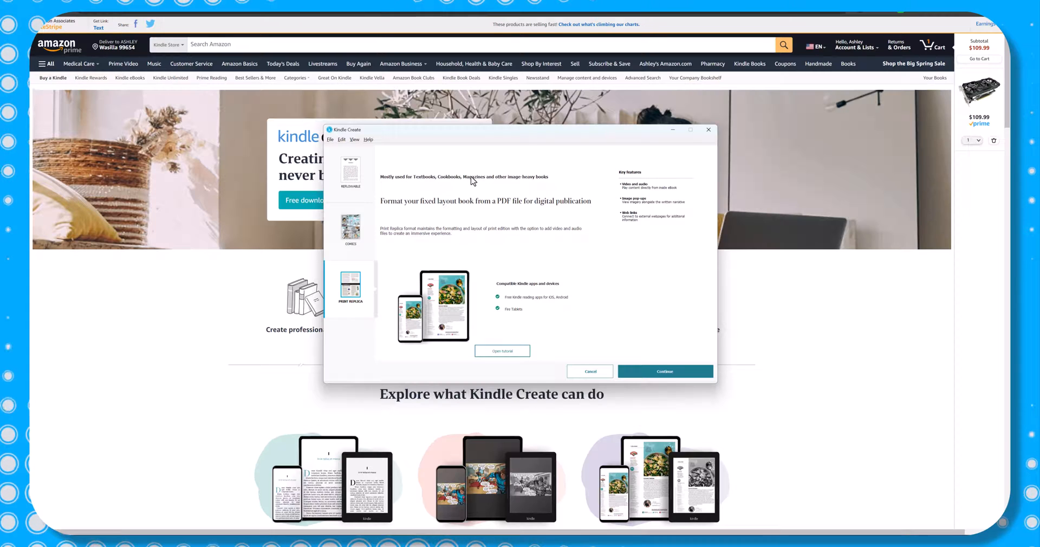
{"action": "left_click", "coordinate": [351, 175]}
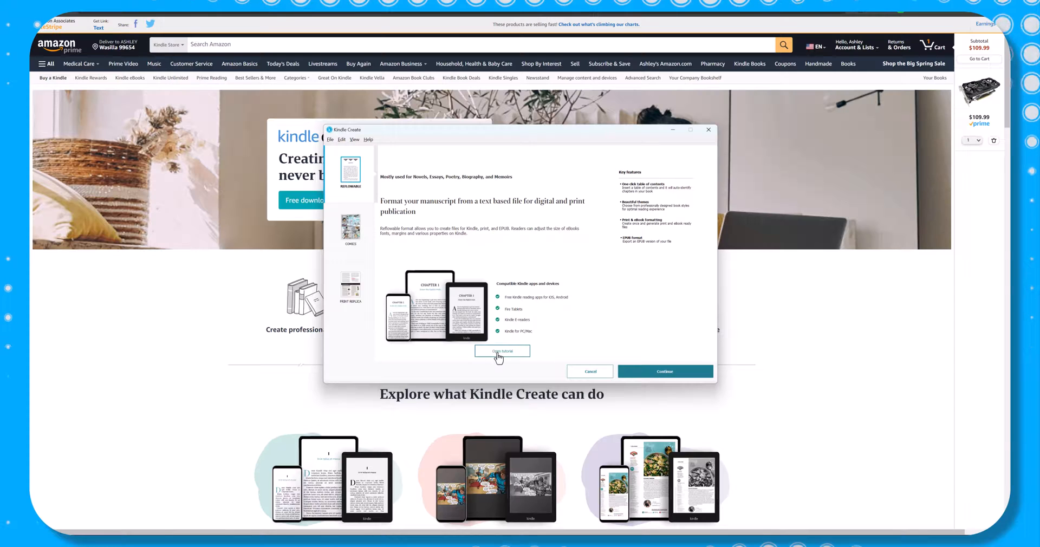
{"action": "left_click", "coordinate": [678, 370]}
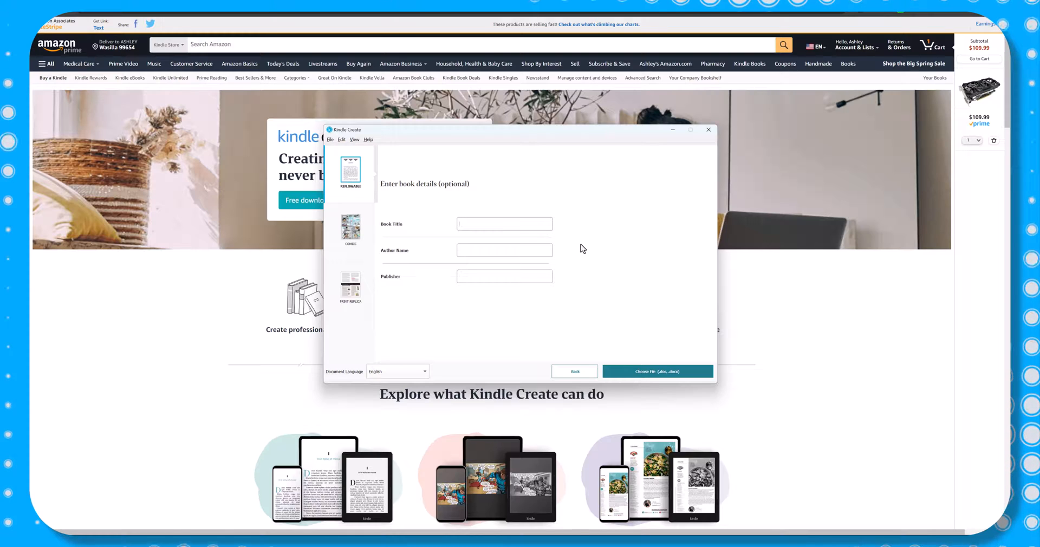
- Enter Magical Unicorn as the book title and fill in the author's name and the publisher
{"action": "type", "text": "Magical U"}
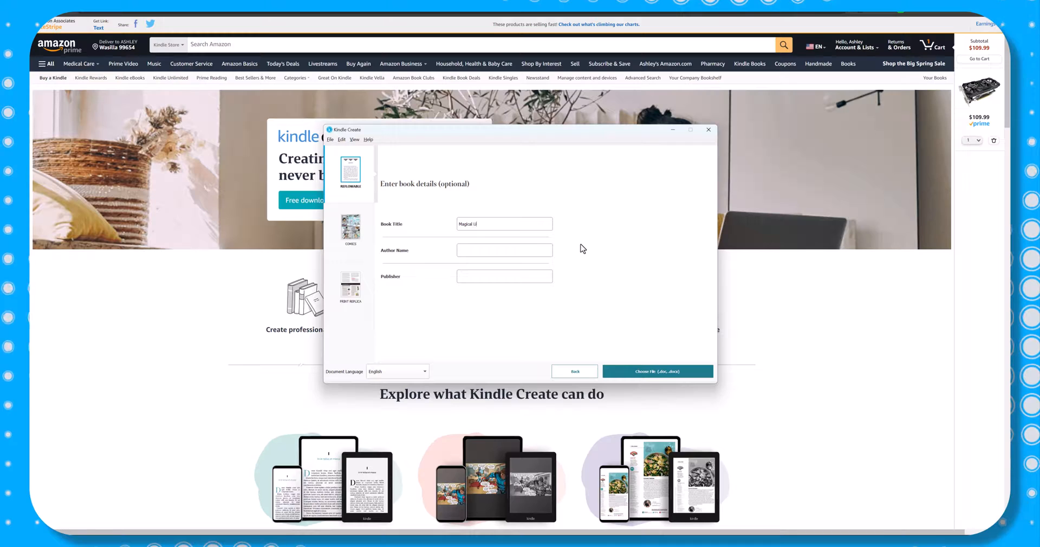
{"action": "type", "text": "nicorn"}
{"action": "left_click", "coordinate": [546, 250]}
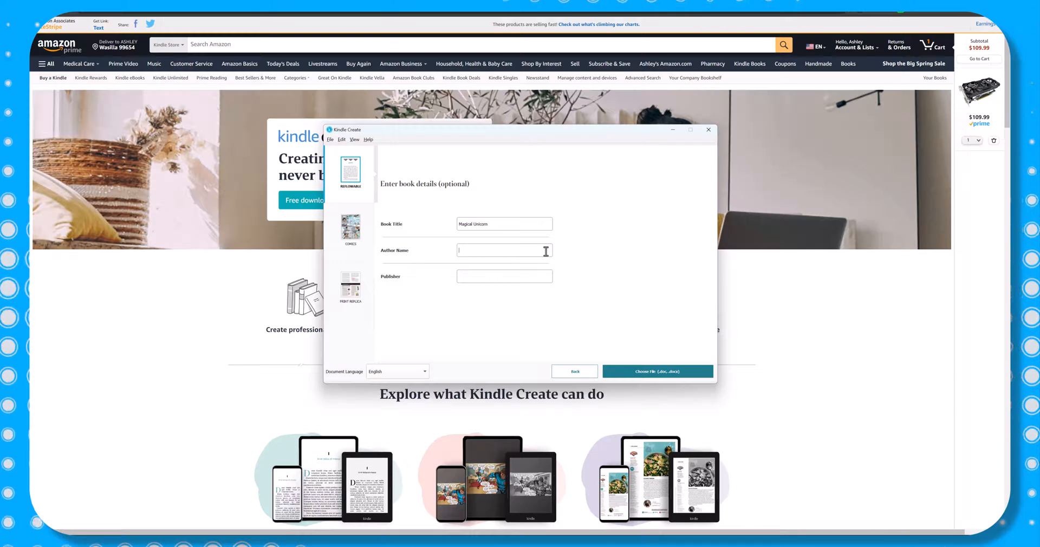
{"action": "type", "text": "Ashley Rose"}
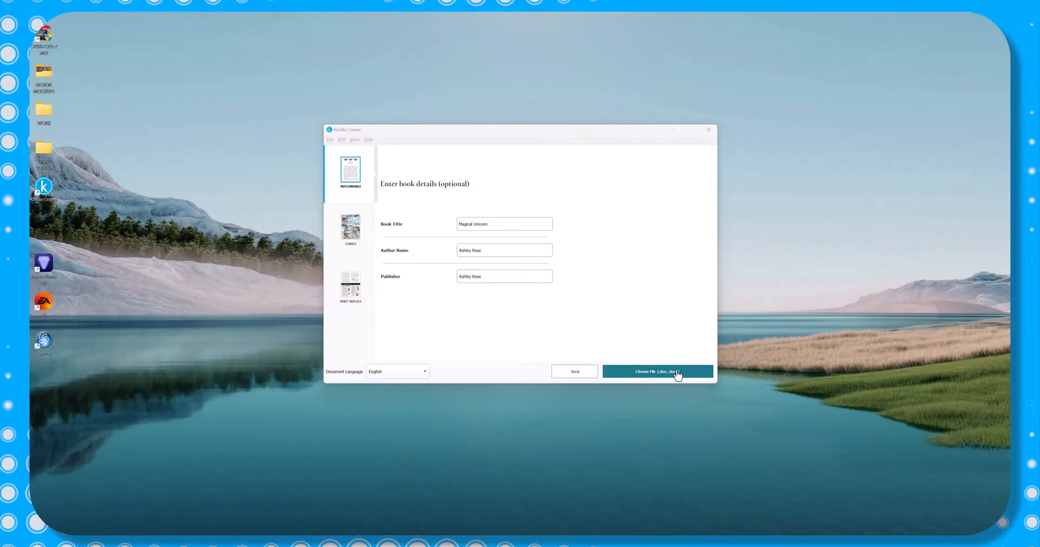
- Import the manuscript The Magical Unicorn.docx from the Downloads folder
{"action": "left_click", "coordinate": [676, 372]}
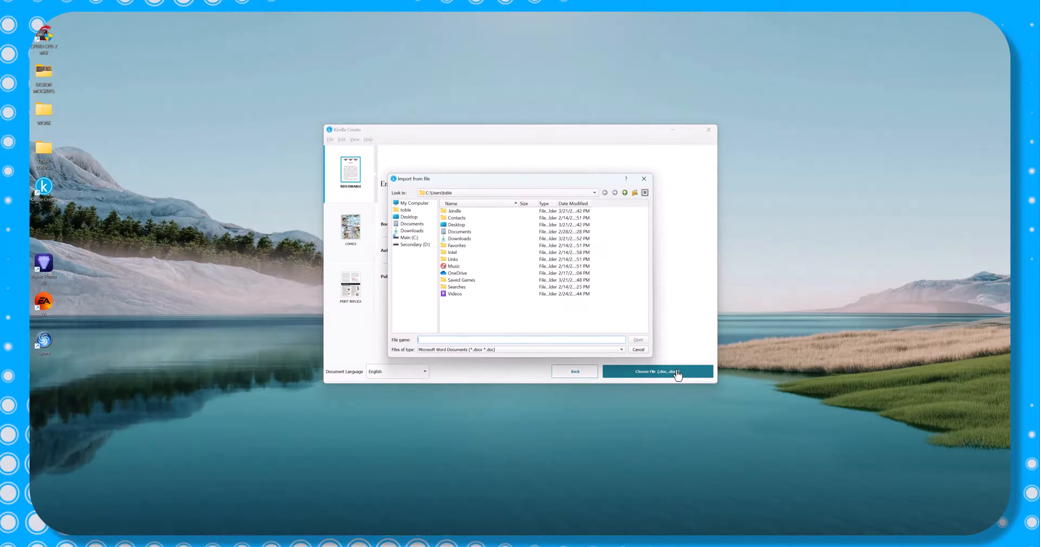
{"action": "left_click", "coordinate": [413, 231]}
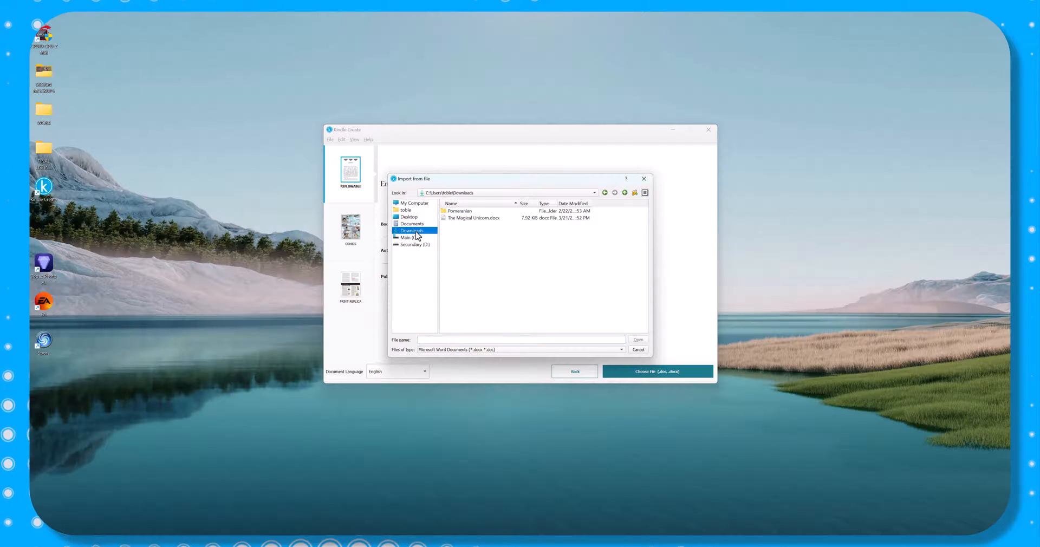
{"action": "double_click", "coordinate": [483, 218]}
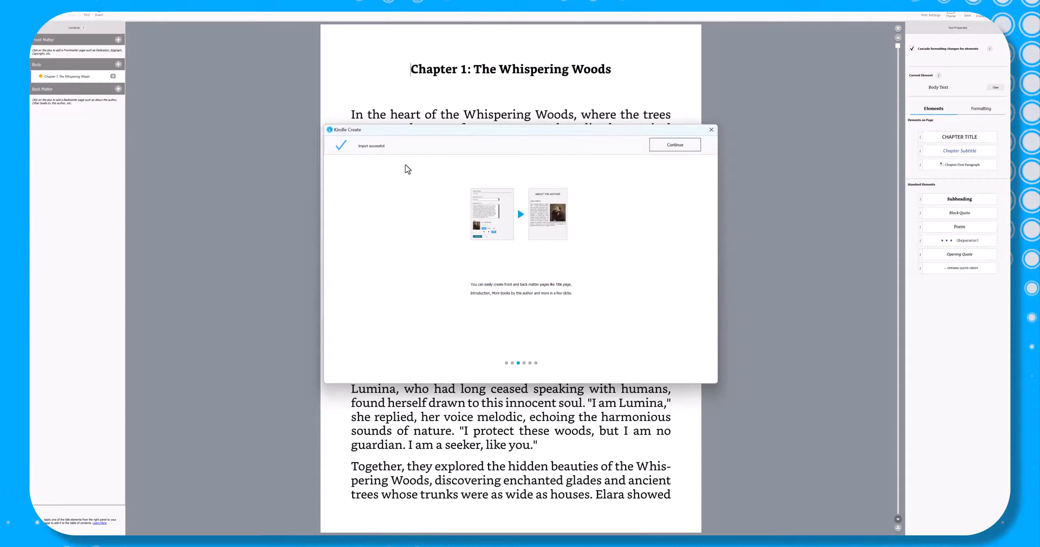
- Continue past the import summary and run the automatic chapter title detection on the manuscript
{"action": "left_click", "coordinate": [683, 150]}
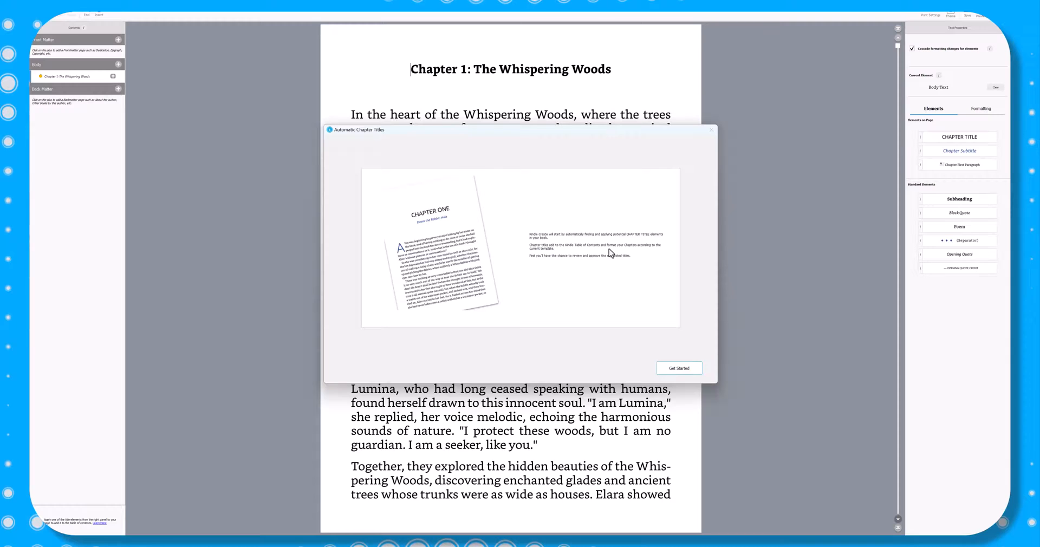
{"action": "left_click", "coordinate": [680, 368]}
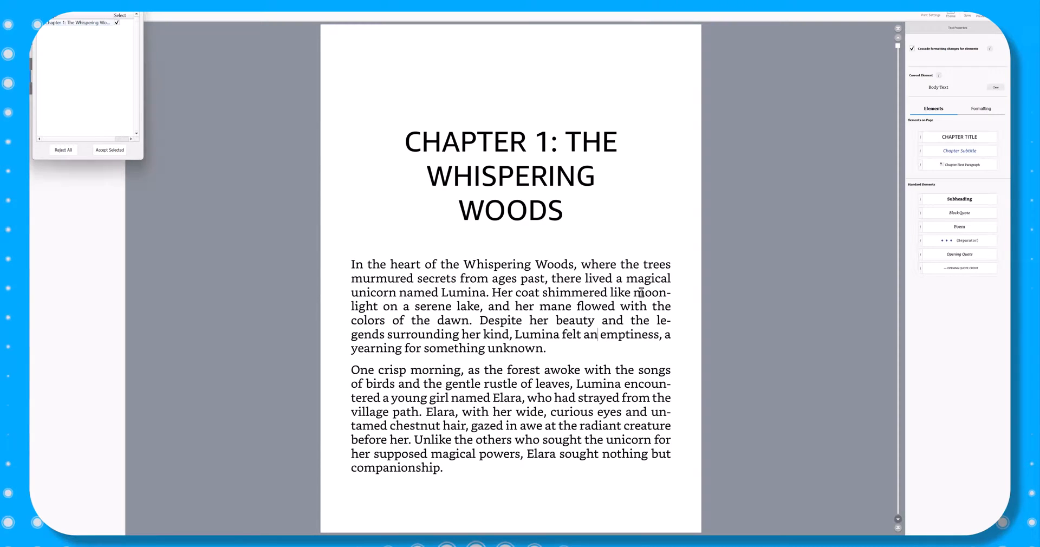
{"action": "key", "text": "ctrl+End"}
{"action": "key", "text": "ctrl+Home"}
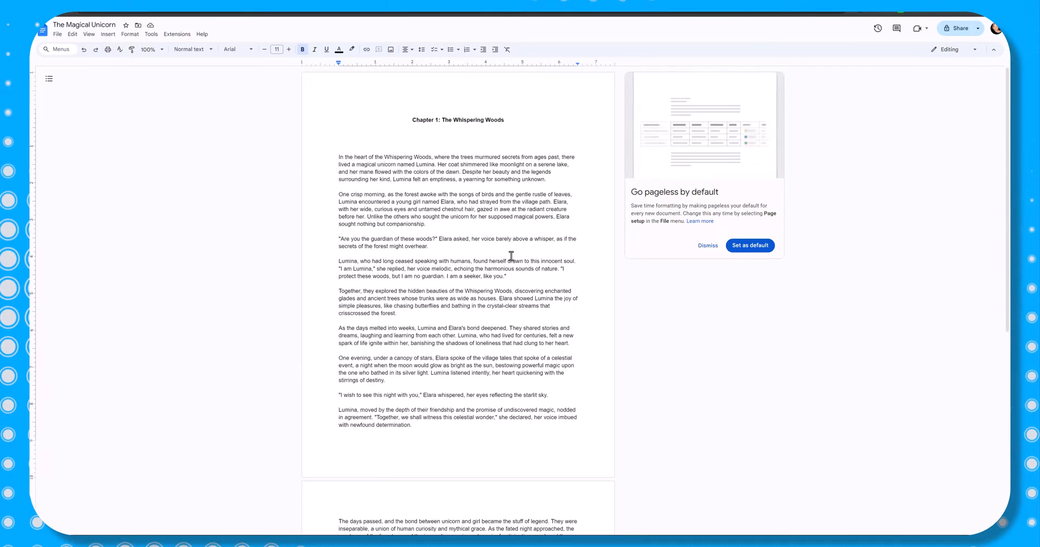
- Switch to Google Docs and look through the layout of the original The Magical Unicorn manuscript
{"action": "scroll", "coordinate": [511, 256], "scroll_direction": "down", "scroll_amount": 6}
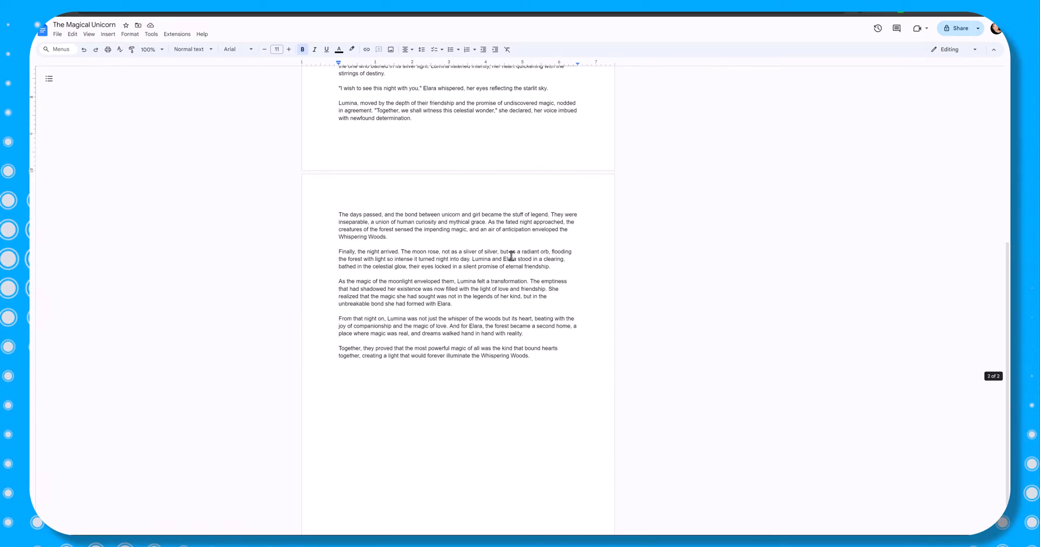
{"action": "scroll", "coordinate": [511, 256], "scroll_direction": "up", "scroll_amount": 3}
{"action": "scroll", "coordinate": [511, 255], "scroll_direction": "up", "scroll_amount": 2}
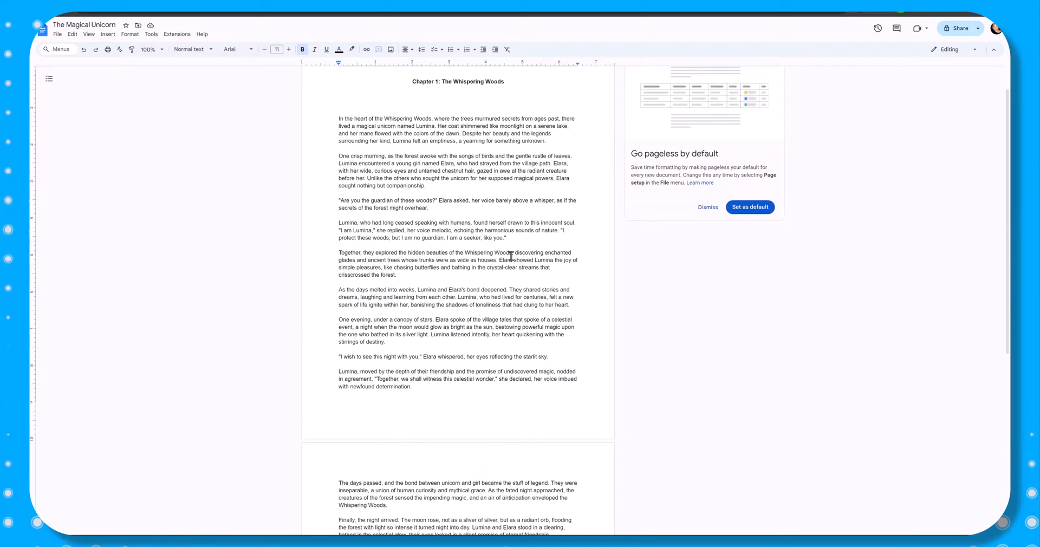
{"action": "scroll", "coordinate": [511, 256], "scroll_direction": "up", "scroll_amount": 1}
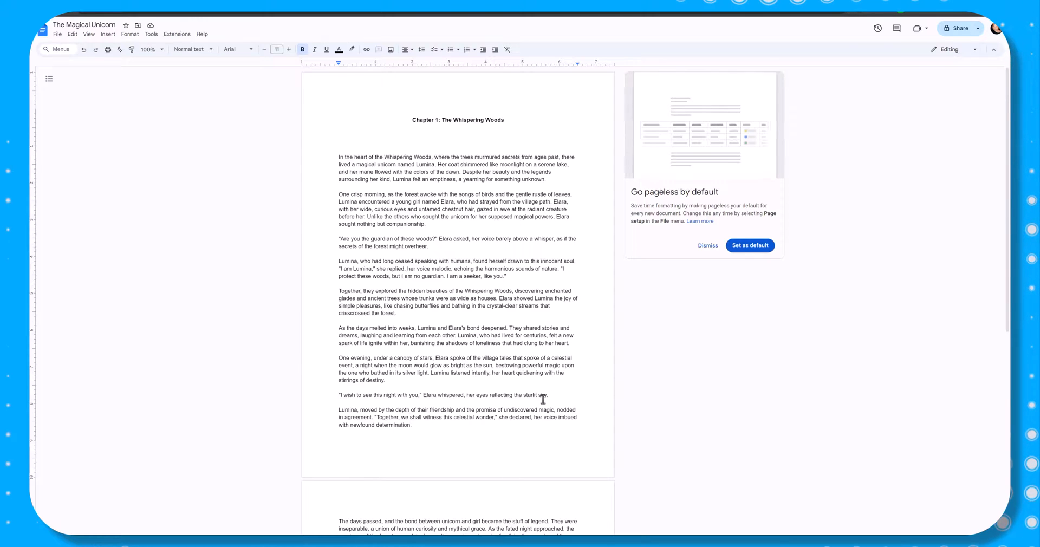
{"action": "scroll", "coordinate": [541, 395], "scroll_direction": "down", "scroll_amount": 5}
{"action": "scroll", "coordinate": [525, 397], "scroll_direction": "up", "scroll_amount": 5}
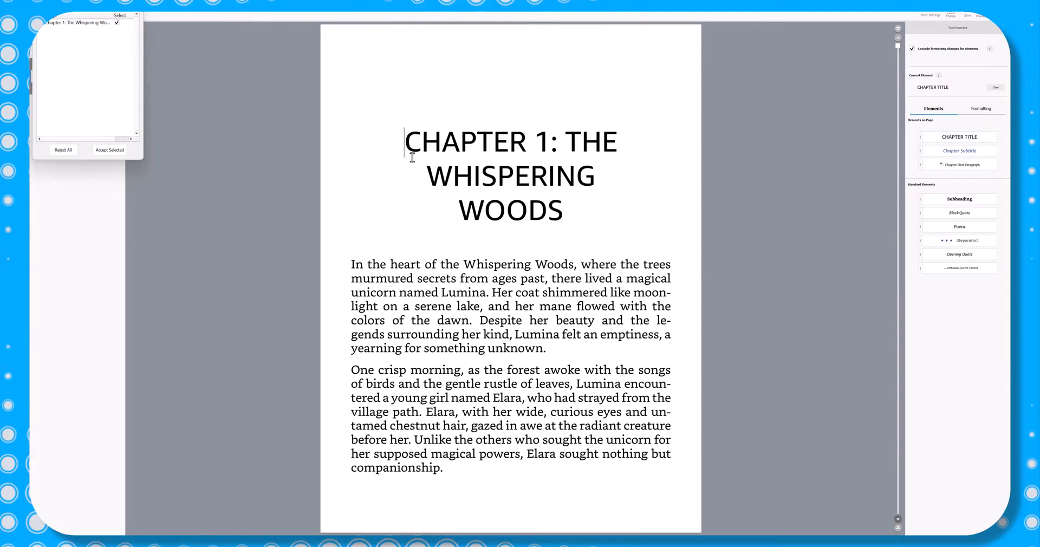
- Back in Kindle Create, insert two line breaks before "Whispering" in the Chapter 1 title
{"action": "double_click", "coordinate": [428, 175]}
{"action": "left_click", "coordinate": [424, 174]}
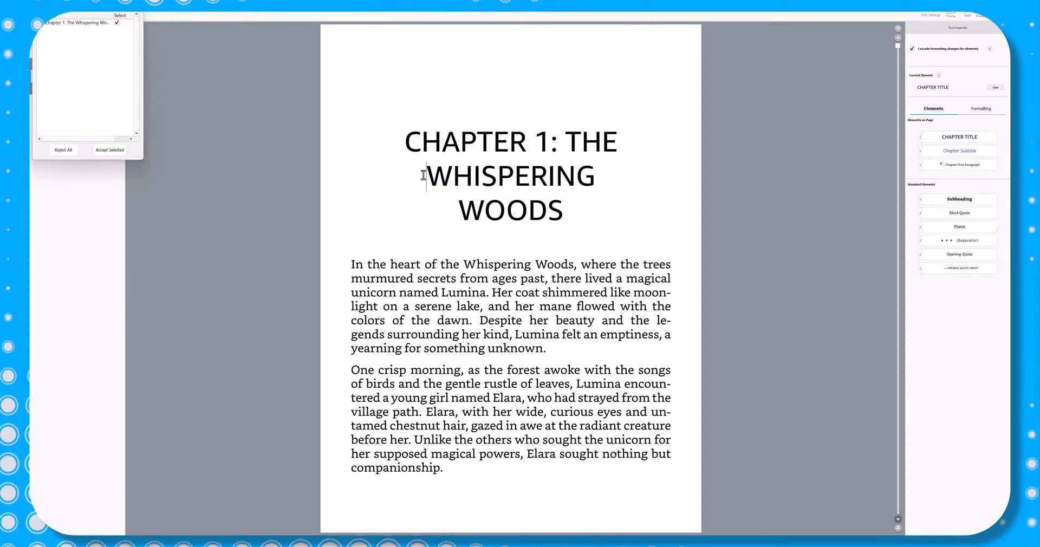
{"action": "key", "text": "Return"}
{"action": "key", "text": "Return"}
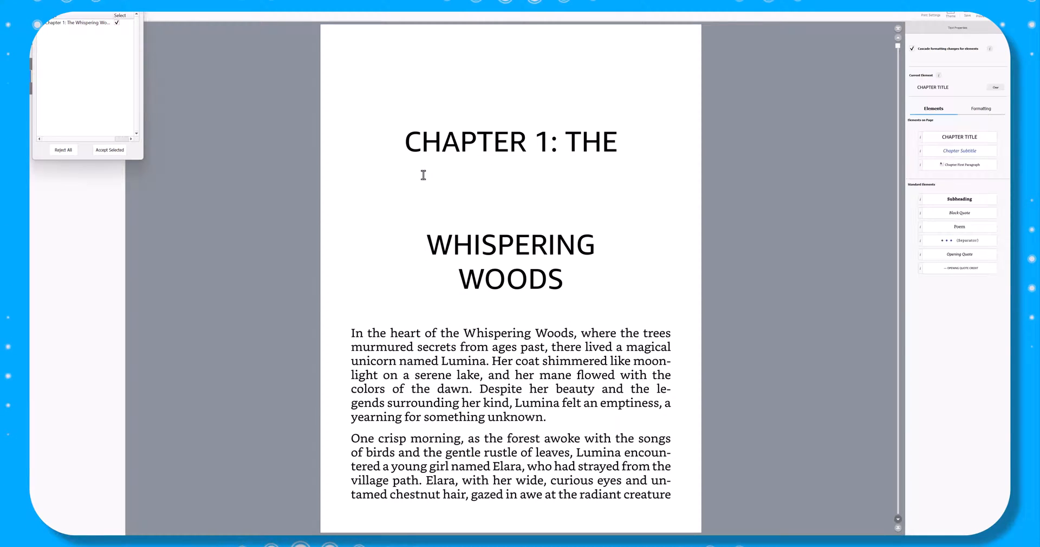
- Remove the two line breaks before "Whispering" in the Chapter 1 title
{"action": "key", "text": "BackSpace"}
{"action": "key", "text": "BackSpace"}
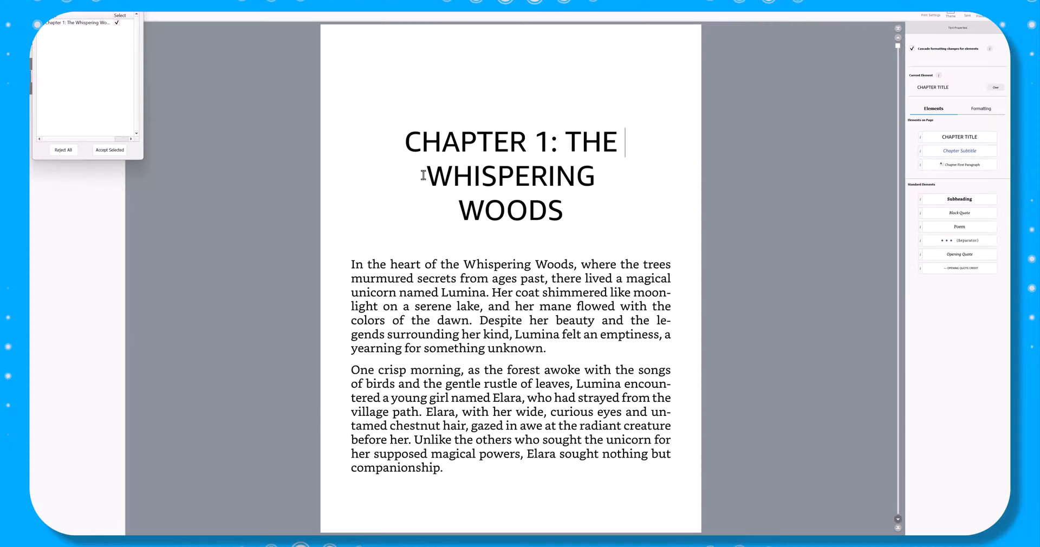
- Select the first body paragraph of Chapter 1 and look through its available formatting and element styles
{"action": "left_click", "coordinate": [353, 264]}
{"action": "left_click_drag", "start_coordinate": [353, 265], "coordinate": [643, 328]}
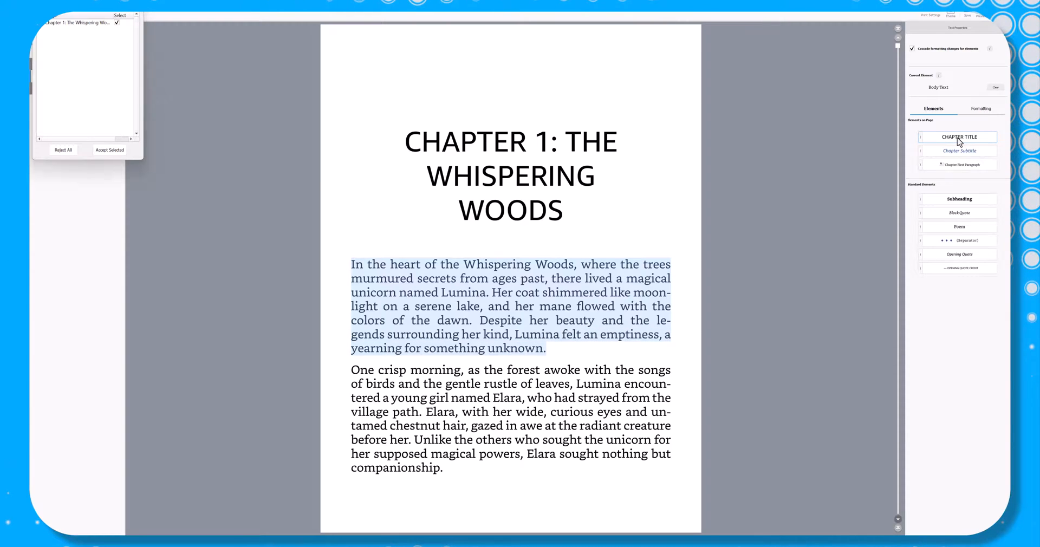
{"action": "left_click", "coordinate": [980, 110]}
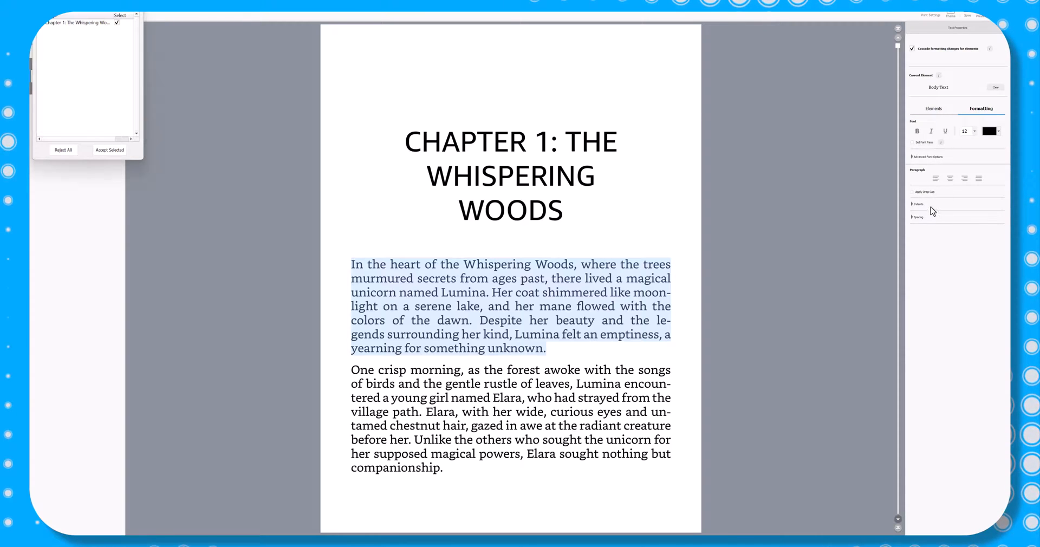
{"action": "left_click", "coordinate": [932, 111]}
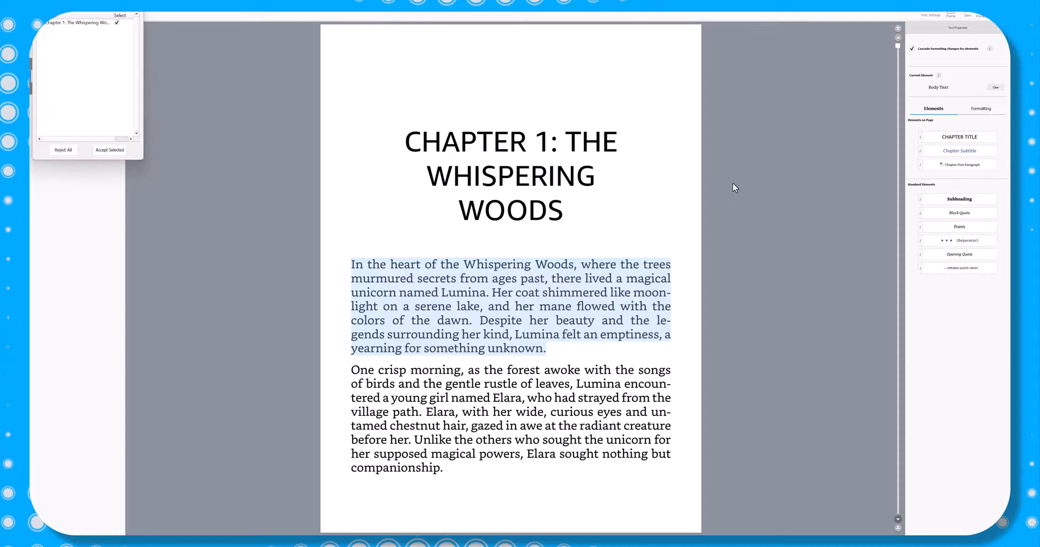
{"action": "left_click", "coordinate": [696, 195]}
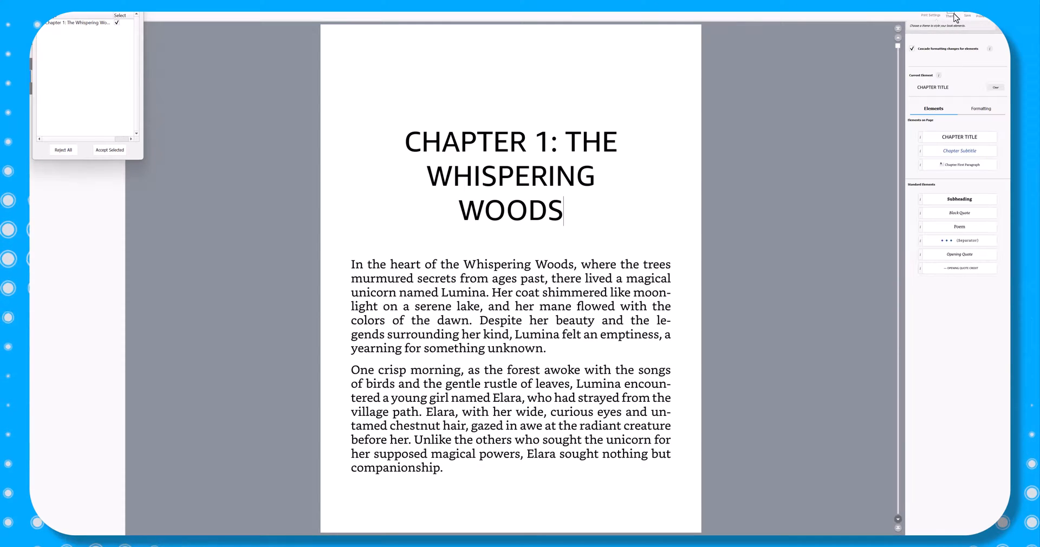
- Compare the Modern, Classic, Cosmos and Amour book themes, then close the theme chooser without applying a different one
{"action": "left_click", "coordinate": [954, 16]}
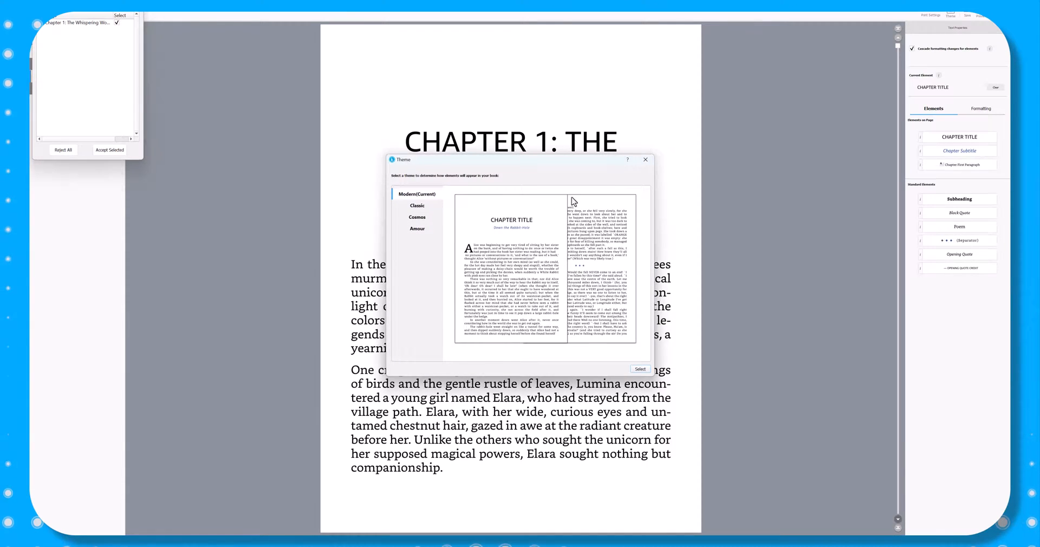
{"action": "left_click", "coordinate": [416, 206]}
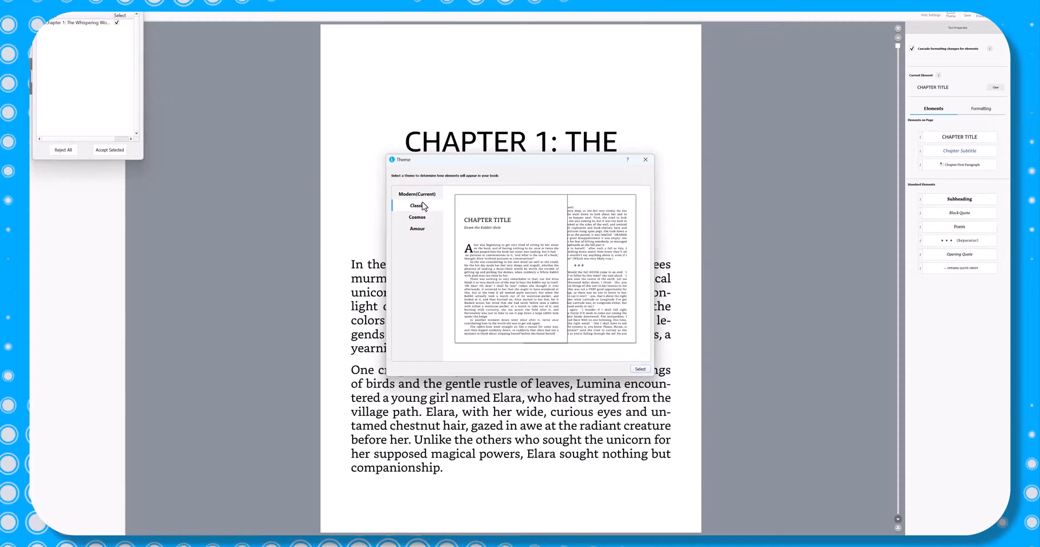
{"action": "left_click", "coordinate": [427, 195]}
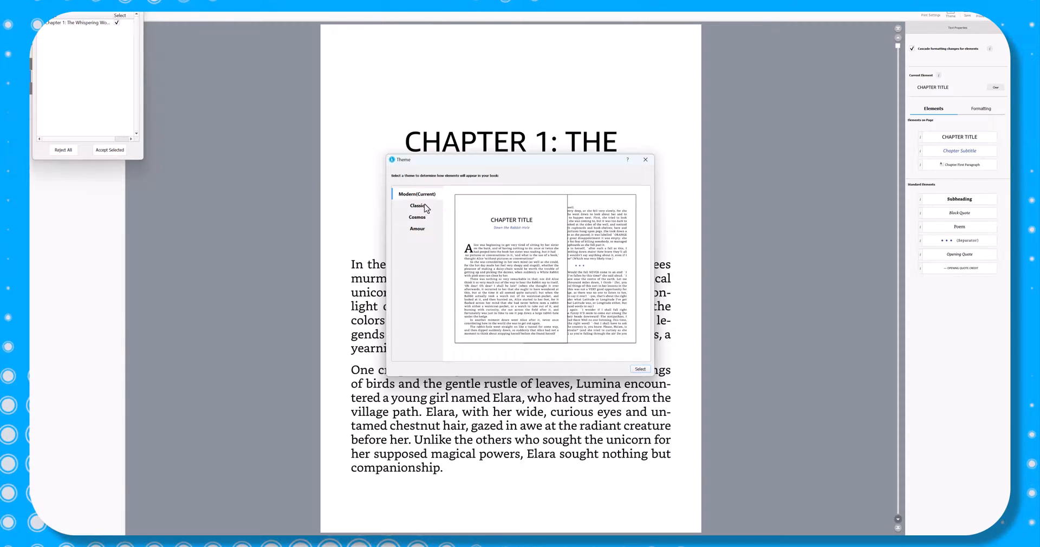
{"action": "left_click", "coordinate": [426, 210]}
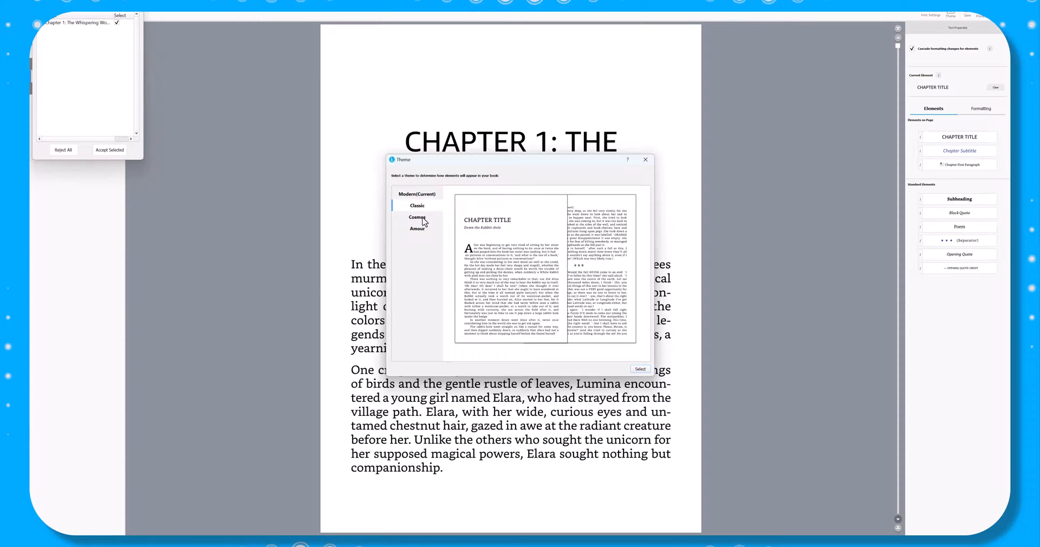
{"action": "left_click", "coordinate": [424, 220]}
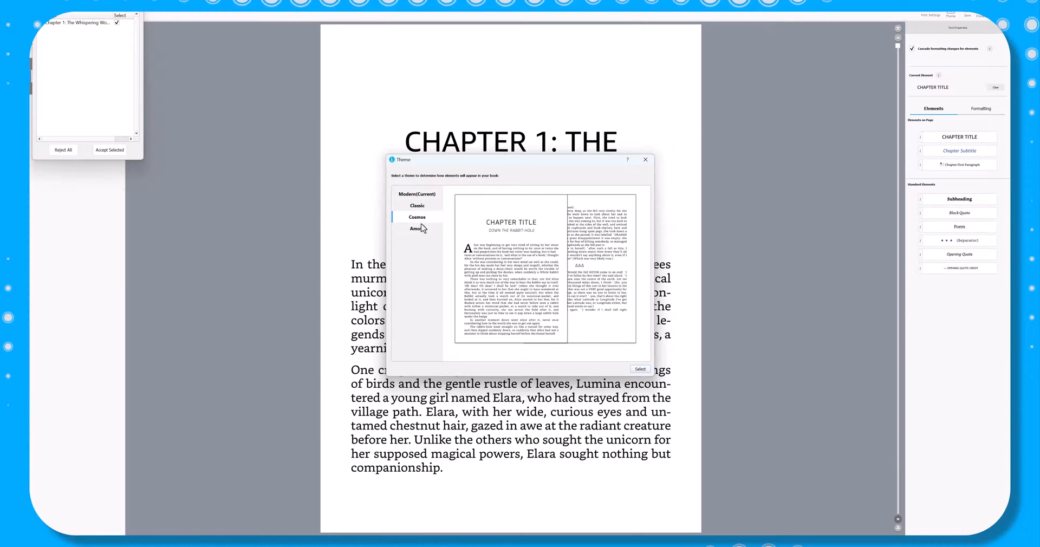
{"action": "left_click", "coordinate": [421, 231]}
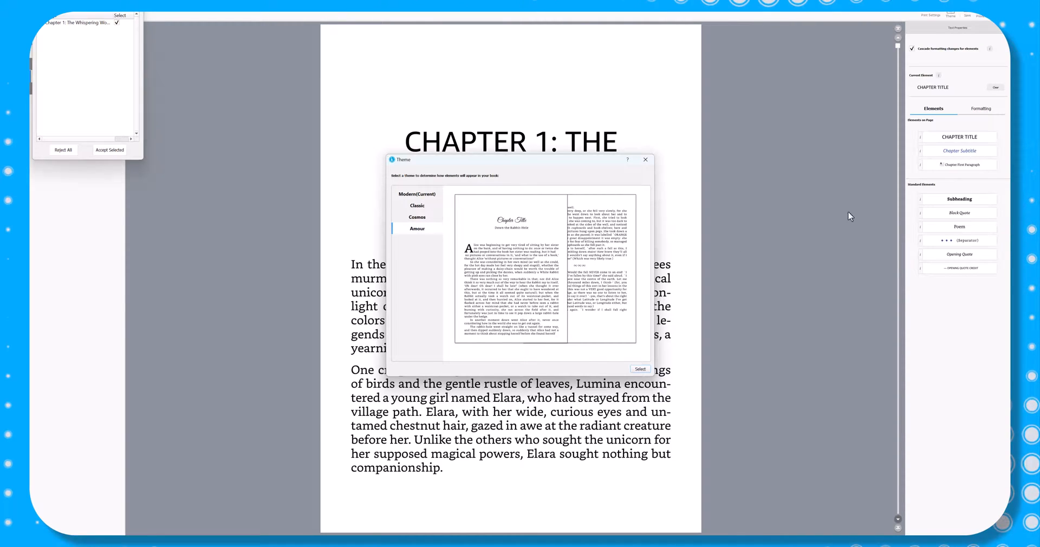
{"action": "left_click", "coordinate": [417, 206]}
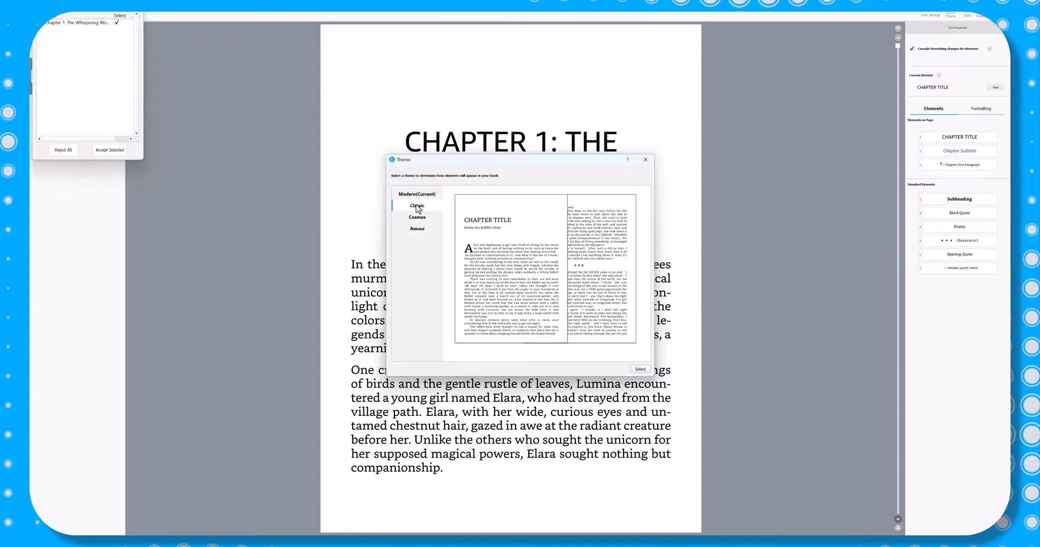
{"action": "left_click", "coordinate": [416, 194]}
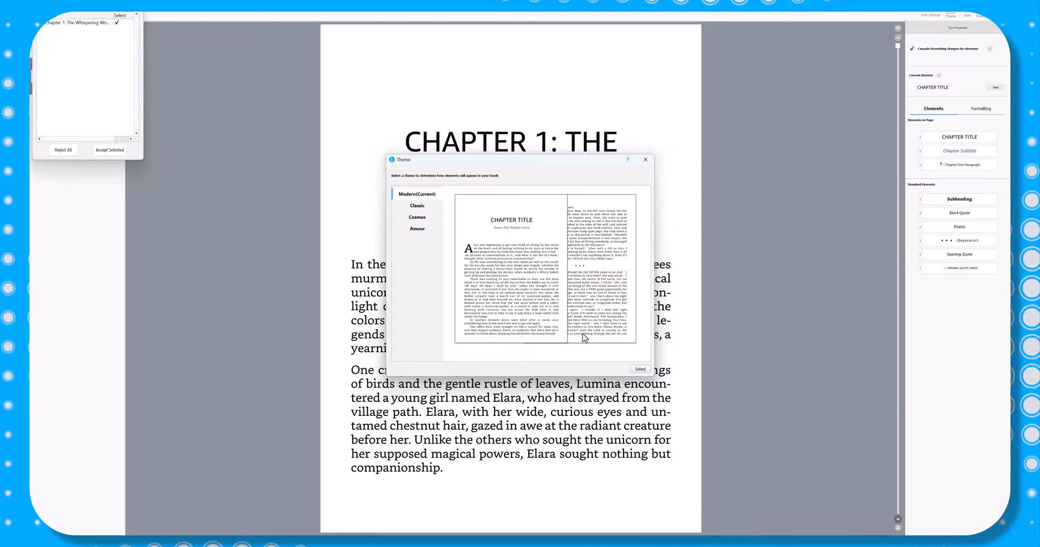
{"action": "left_click", "coordinate": [646, 160]}
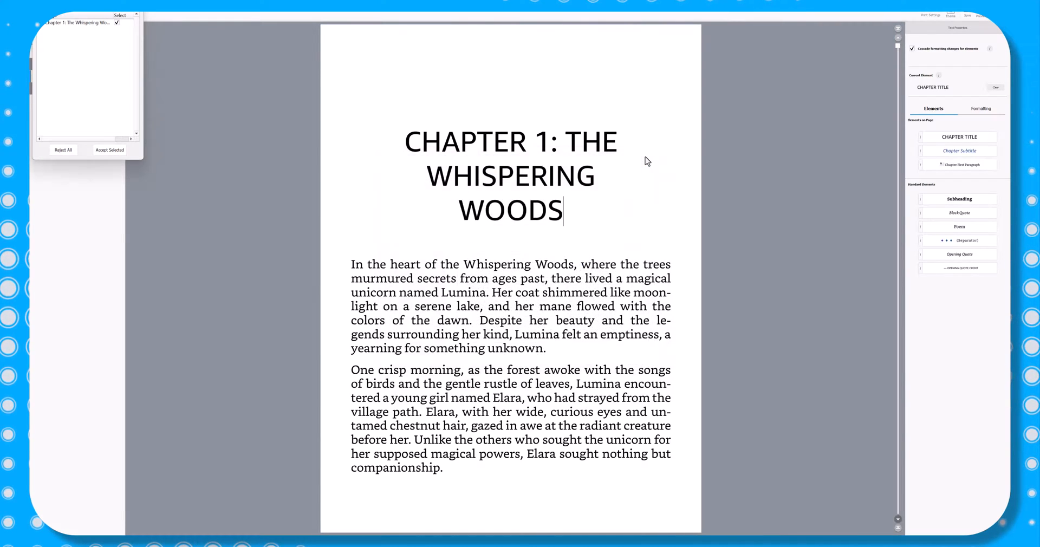
- Preview the book on a tablet in portrait and landscape orientation, paging through it, then close the preview
{"action": "left_click", "coordinate": [976, 15]}
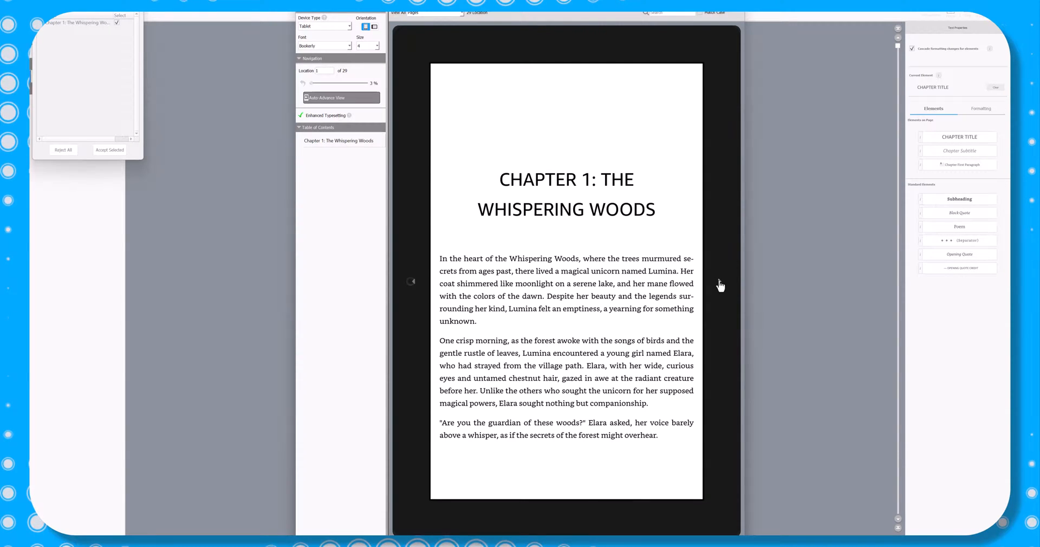
{"action": "left_click", "coordinate": [720, 284]}
{"action": "left_click", "coordinate": [720, 284]}
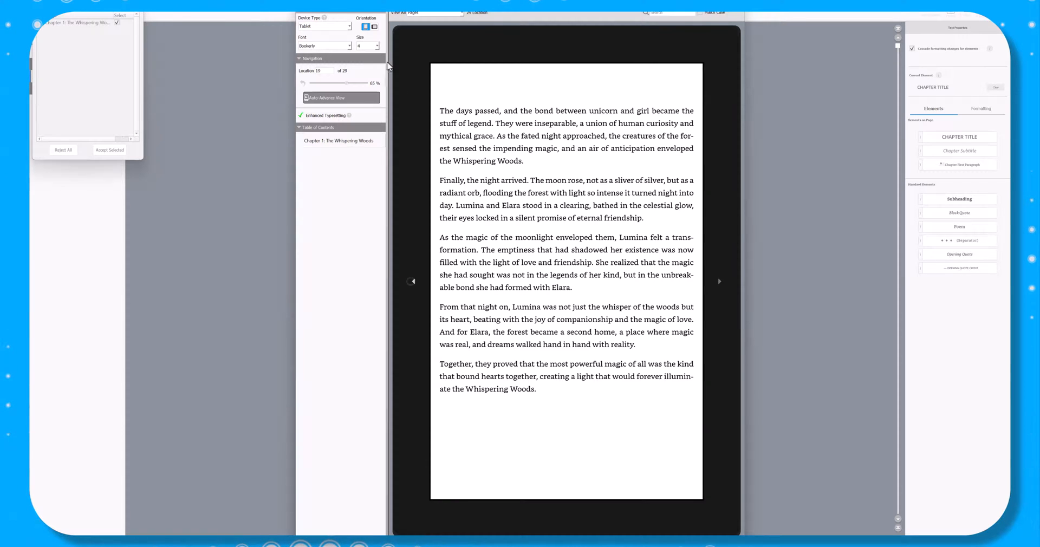
{"action": "left_click", "coordinate": [375, 27]}
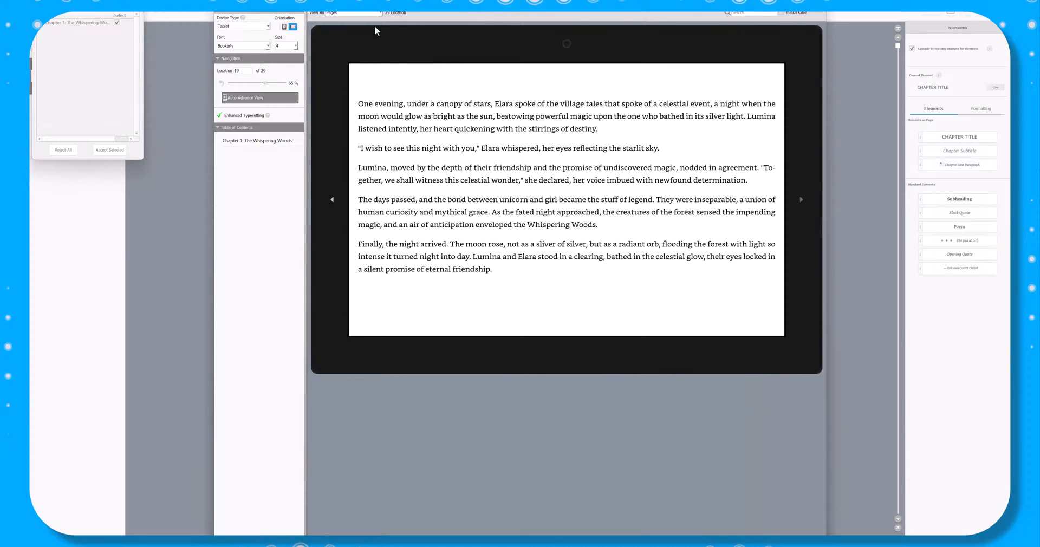
{"action": "left_click", "coordinate": [333, 200]}
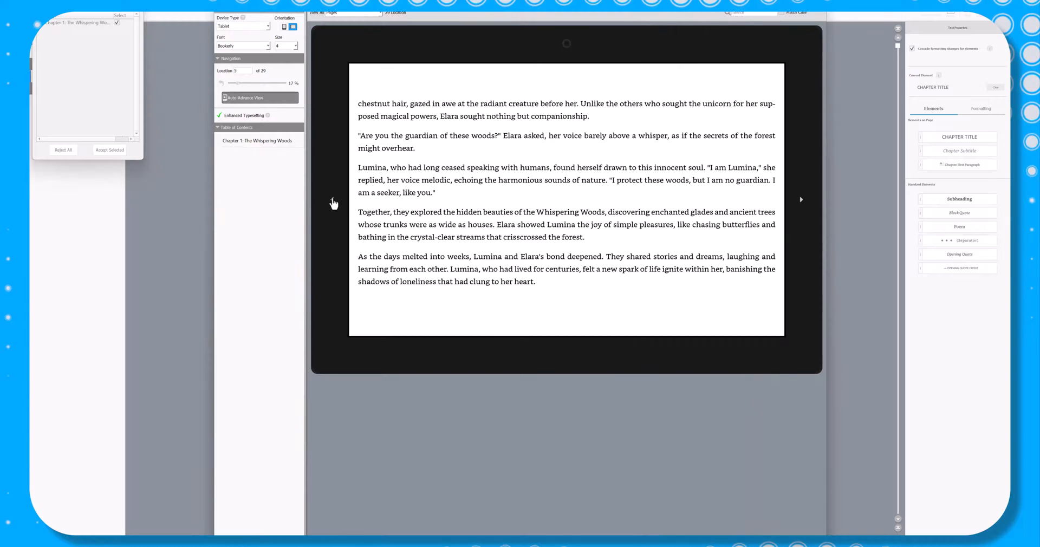
{"action": "left_click", "coordinate": [332, 201]}
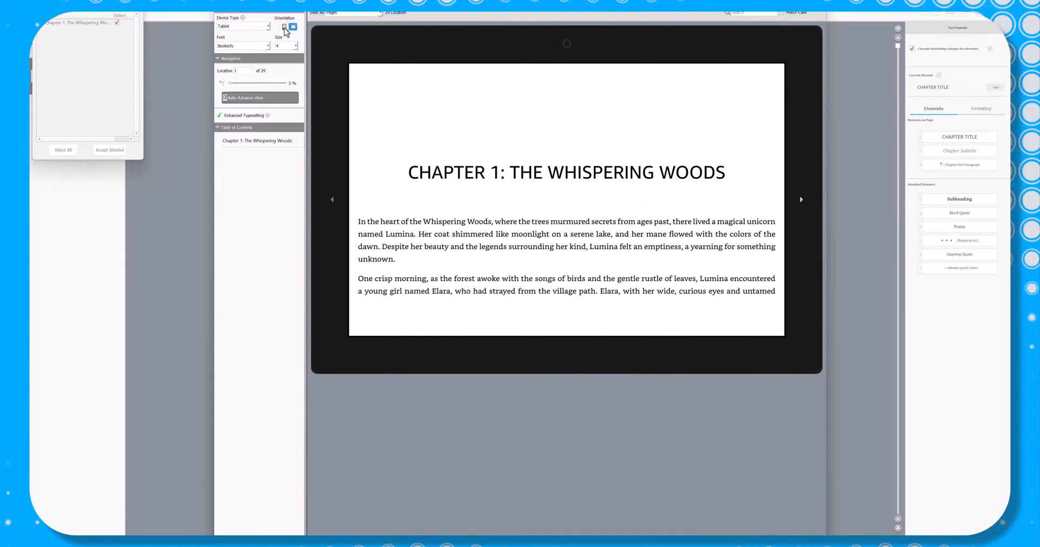
{"action": "left_click", "coordinate": [284, 27]}
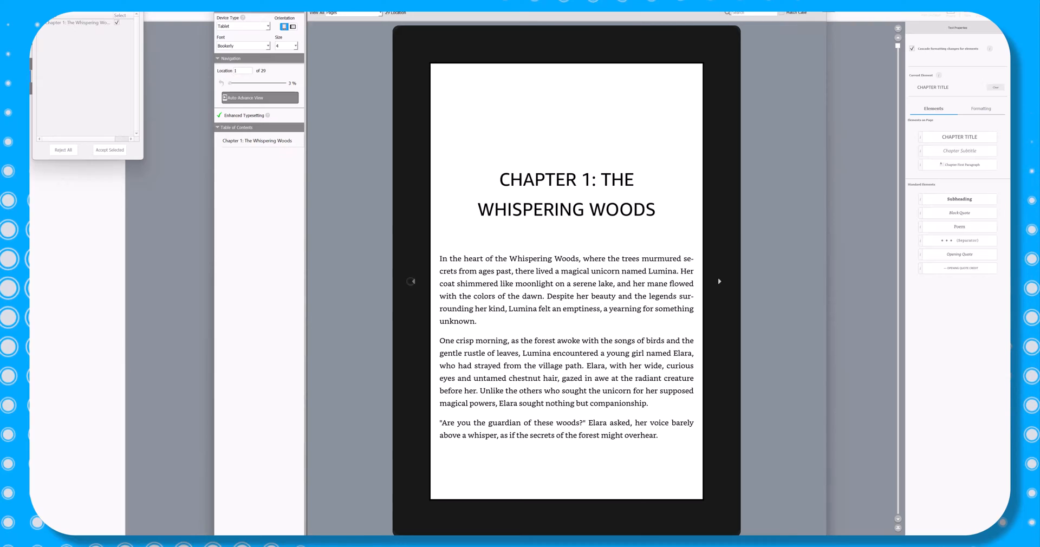
{"action": "left_click", "coordinate": [817, 1]}
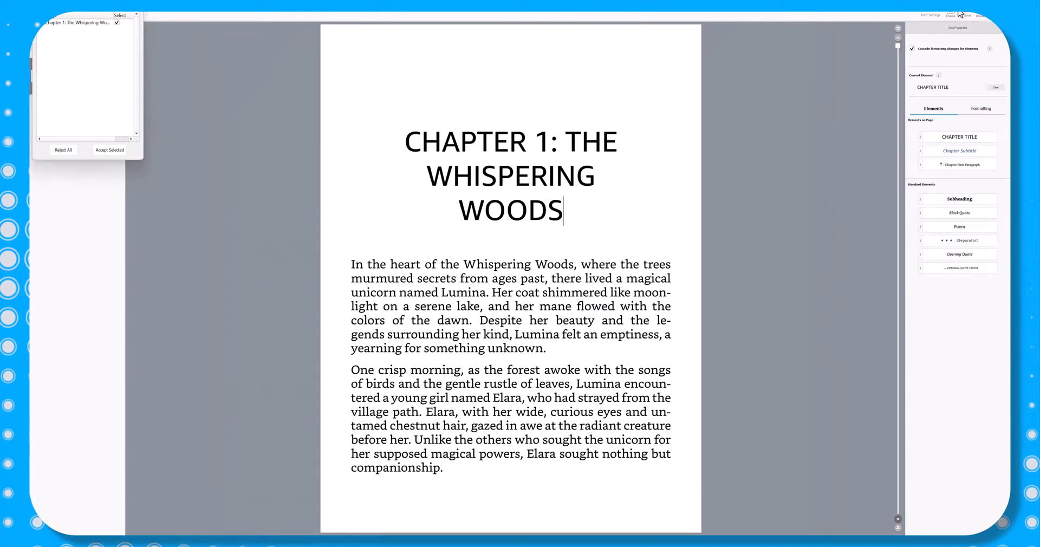
- View the print header and page number layouts, and export the book to the Downloads folder as KDP Magical Unicorn
{"action": "left_click", "coordinate": [934, 14]}
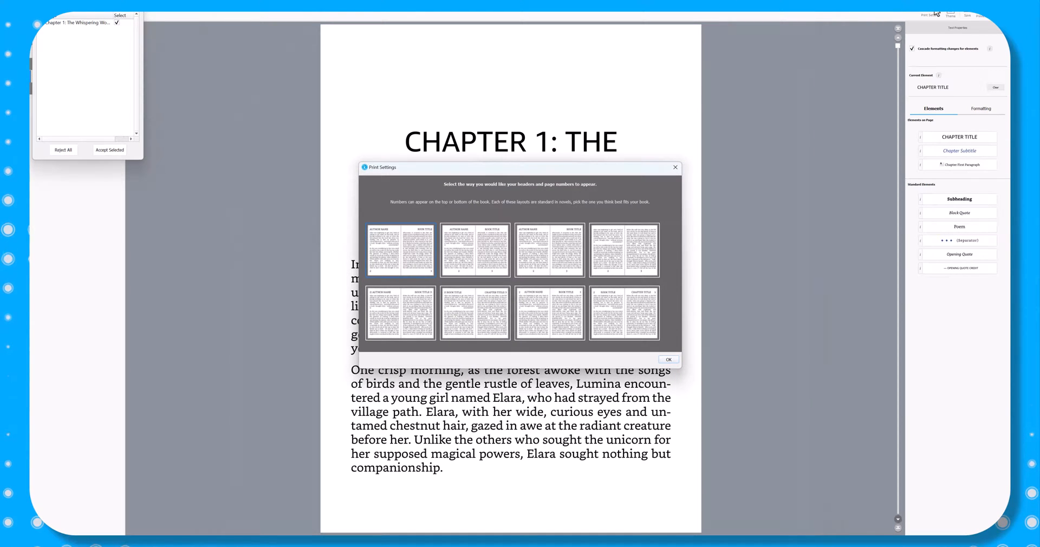
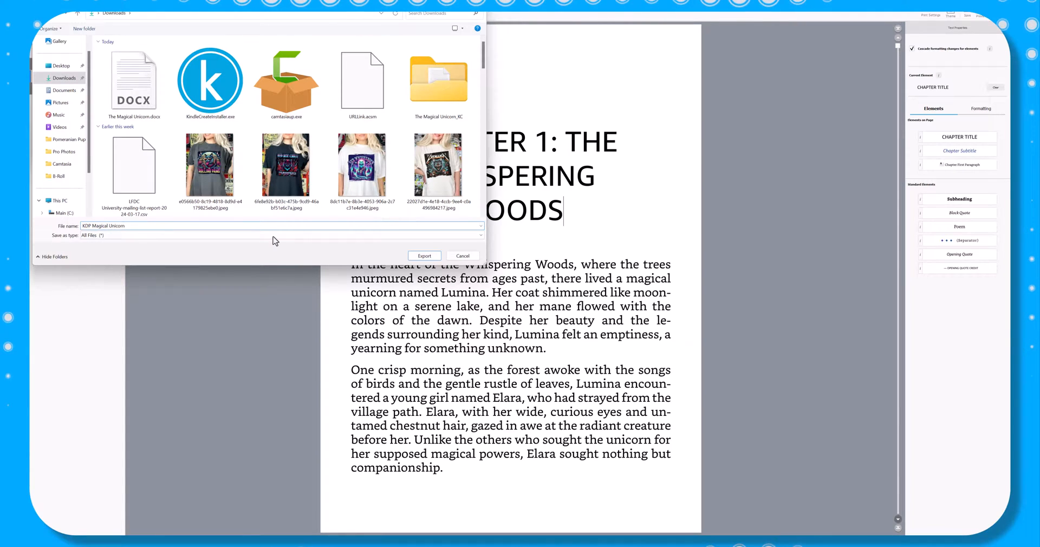
{"action": "left_click", "coordinate": [424, 257]}
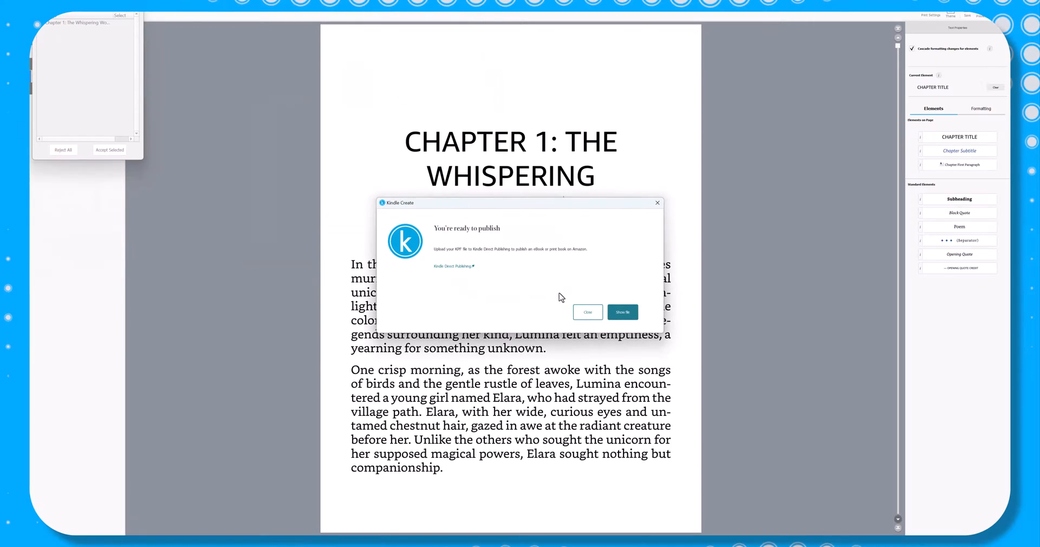
{"action": "left_click", "coordinate": [597, 313]}
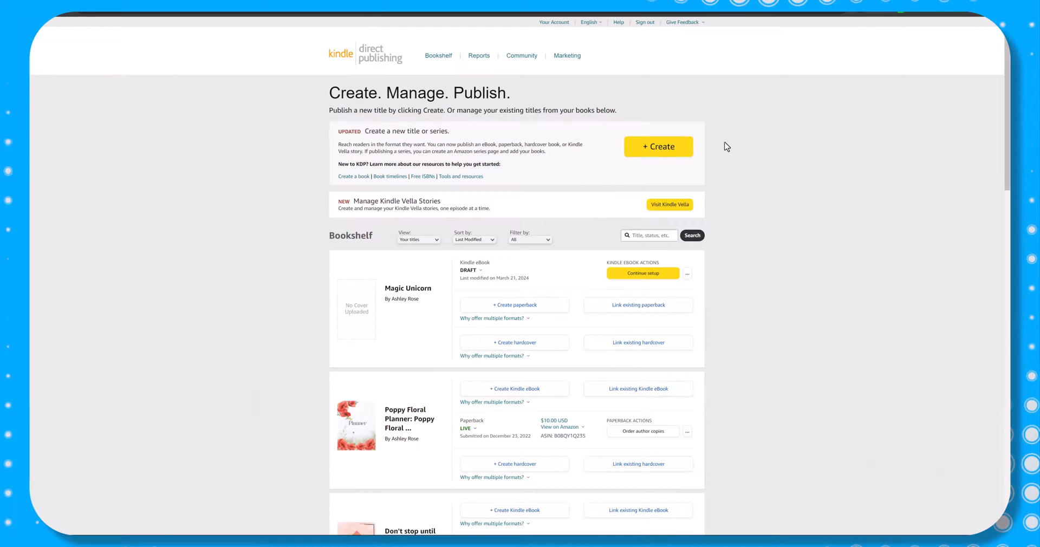
- In Kindle Direct Publishing, create a new Kindle eBook and enter The Magical Unicorn as its book title
{"action": "left_click", "coordinate": [671, 146]}
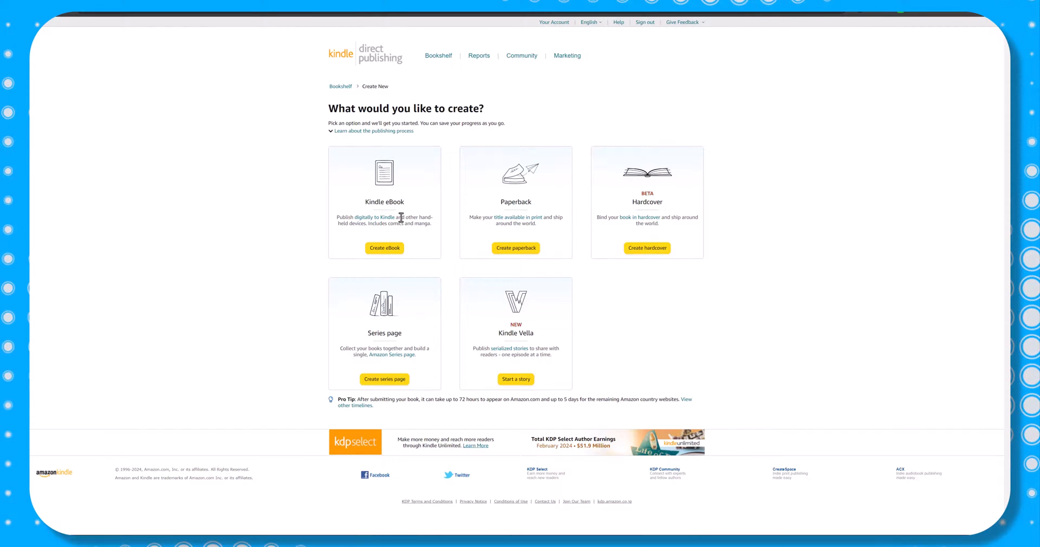
{"action": "left_click", "coordinate": [387, 249]}
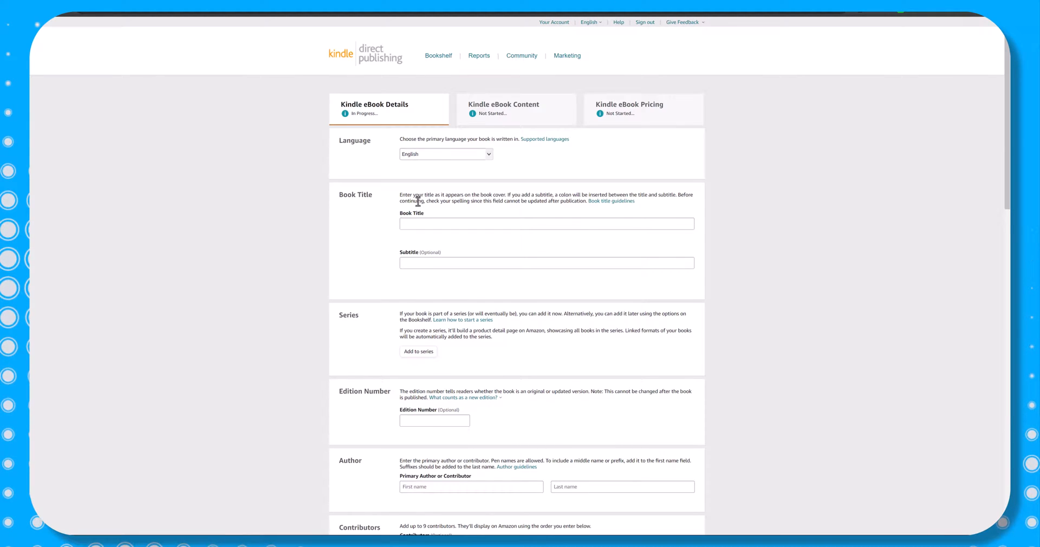
{"action": "left_click", "coordinate": [443, 224]}
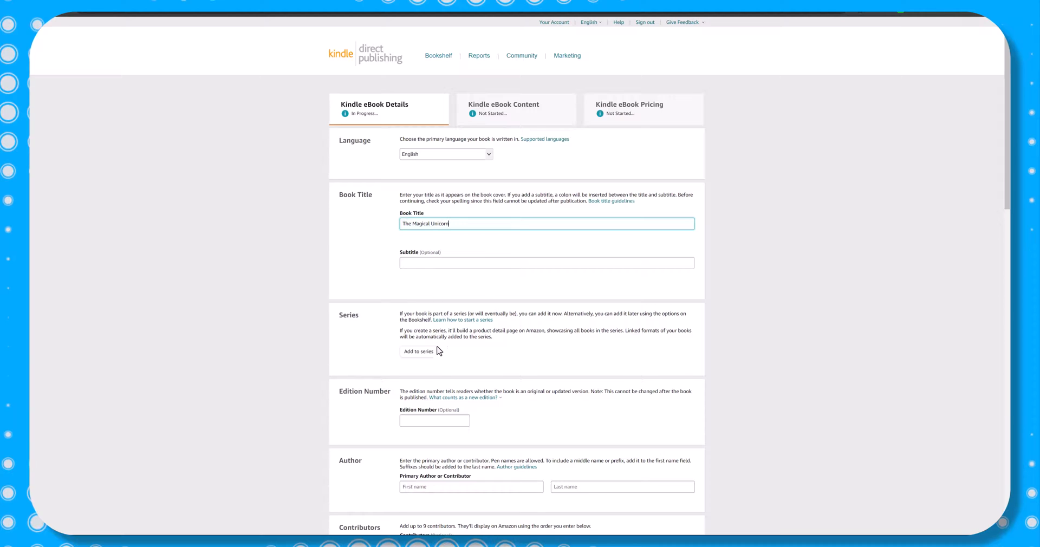
- Enter the primary author's first and last name in the eBook details
{"action": "scroll", "coordinate": [469, 350], "scroll_direction": "down", "scroll_amount": 2}
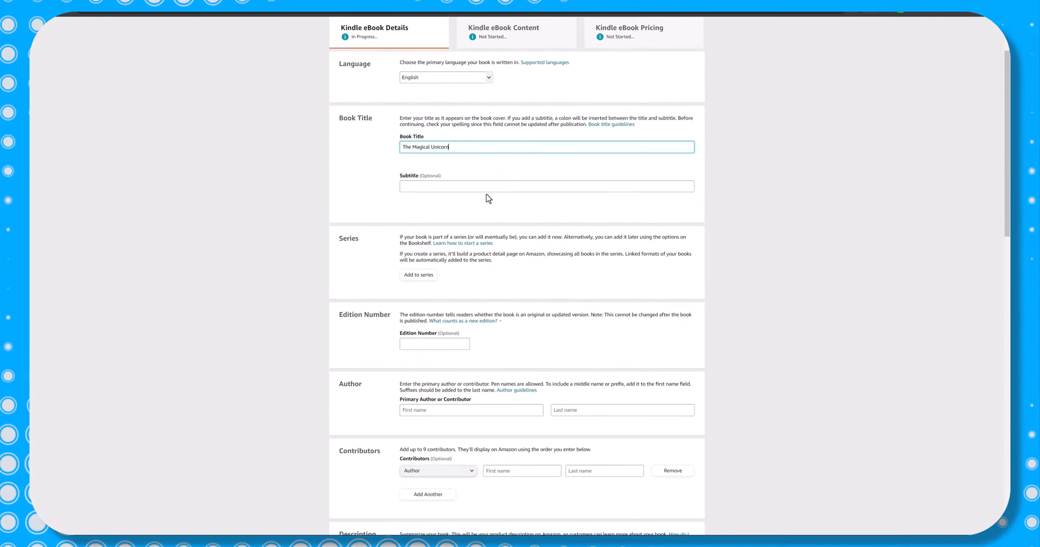
{"action": "scroll", "coordinate": [441, 261], "scroll_direction": "down", "scroll_amount": 2}
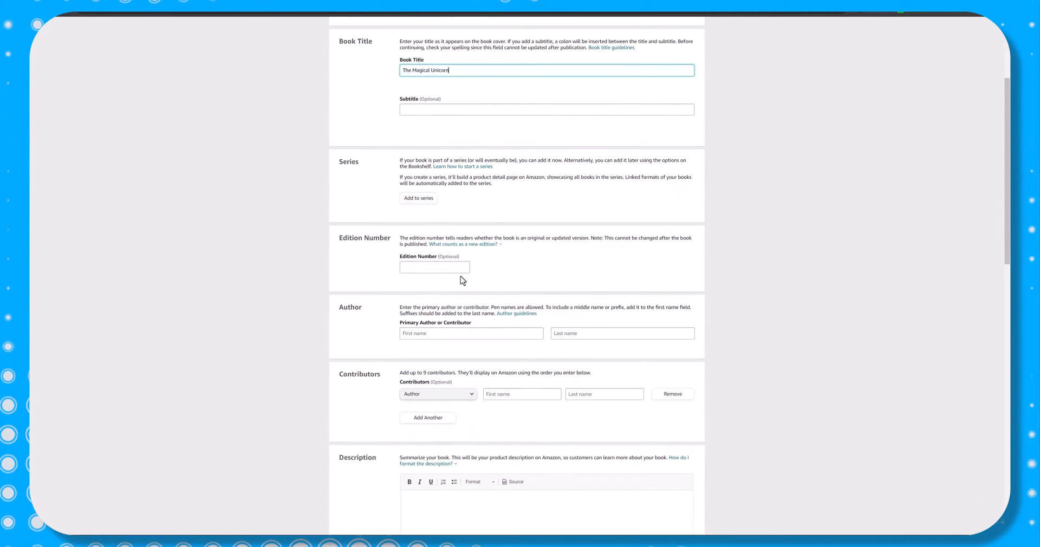
{"action": "left_click", "coordinate": [489, 331]}
{"action": "type", "text": "Ashleyu"}
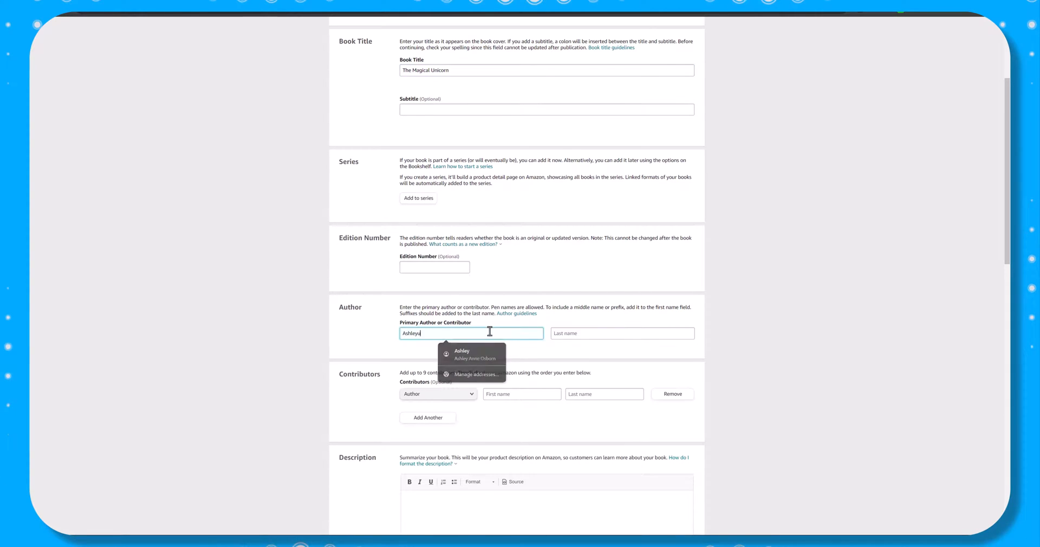
{"action": "key", "text": "Tab"}
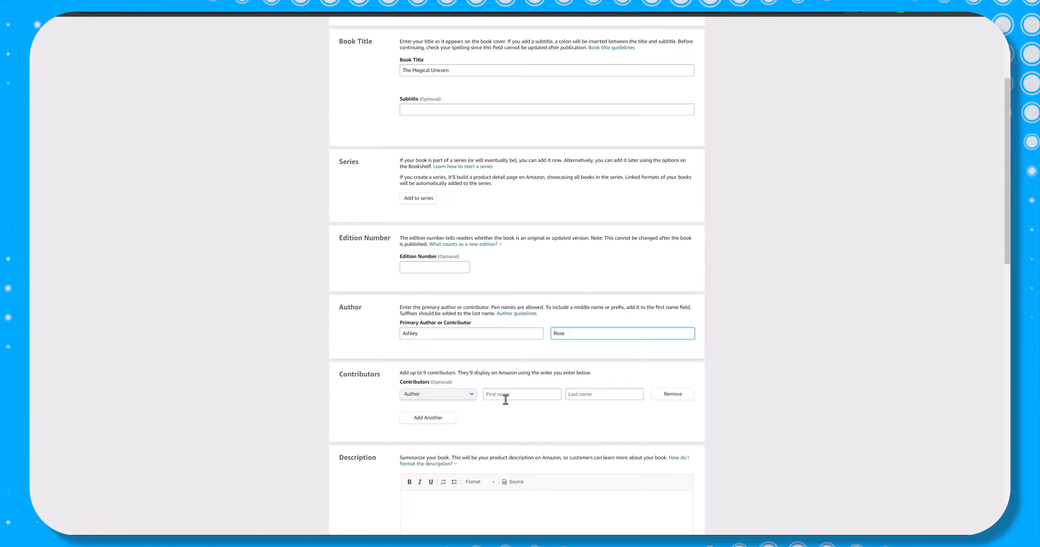
- Enter The Magical Unicorn as the book's description
{"action": "scroll", "coordinate": [498, 429], "scroll_direction": "down", "scroll_amount": 3}
{"action": "left_click", "coordinate": [478, 355]}
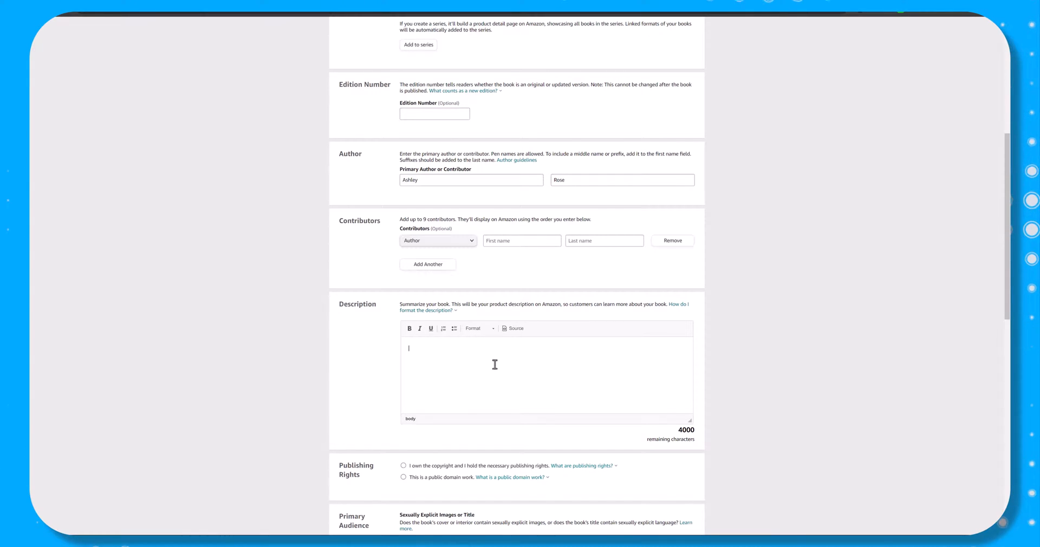
{"action": "type", "text": "The"}
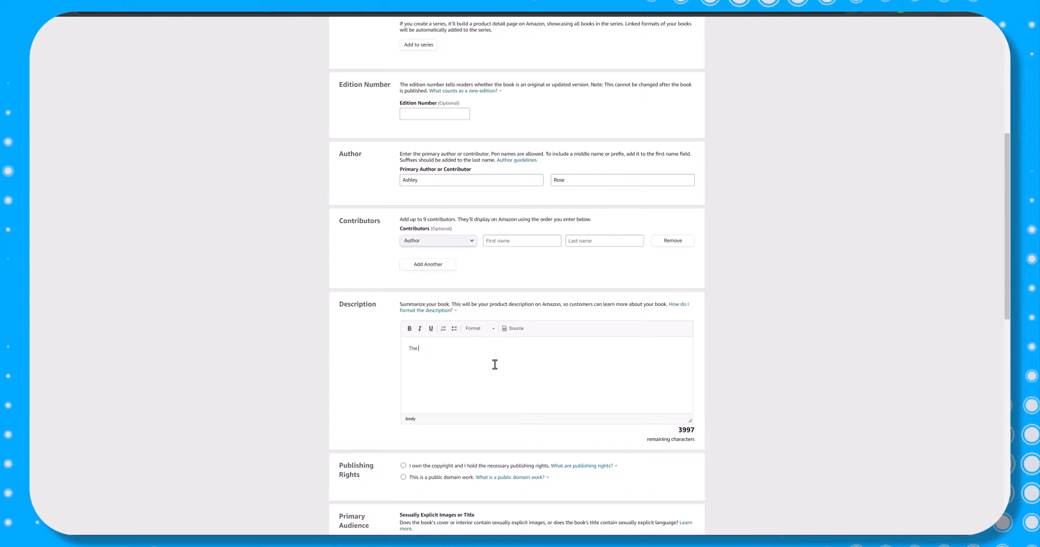
{"action": "type", "text": " Magical Uni"}
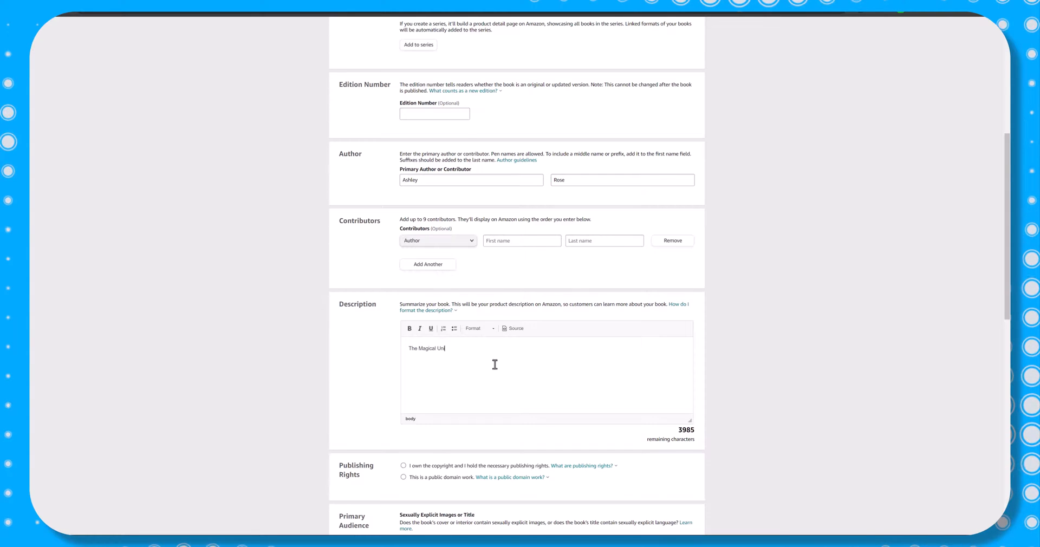
{"action": "type", "text": "corn"}
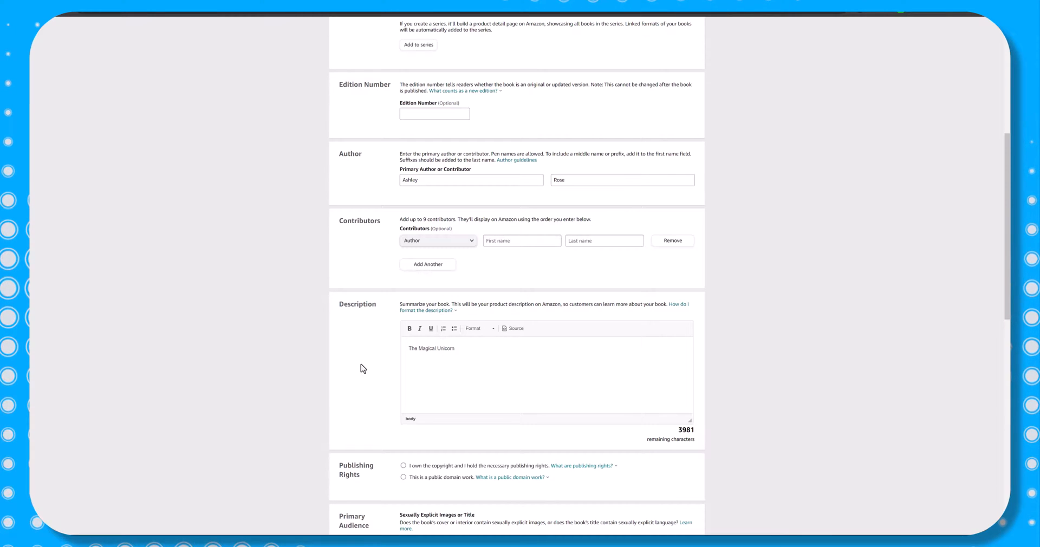
- Declare ownership of the copyright and publishing rights, and answer No to sexually explicit images or title
{"action": "scroll", "coordinate": [378, 368], "scroll_direction": "down", "scroll_amount": 3}
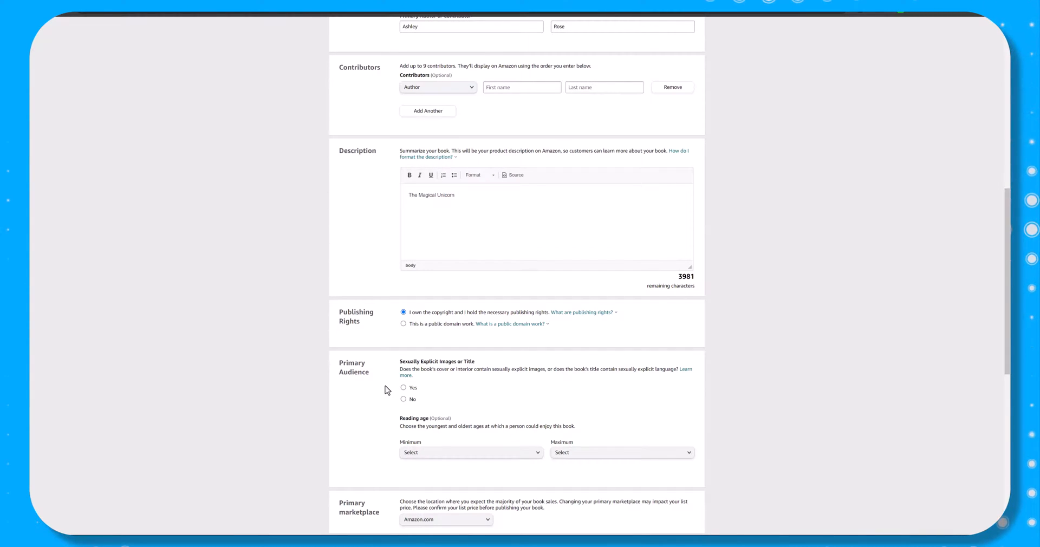
{"action": "scroll", "coordinate": [388, 374], "scroll_direction": "down", "scroll_amount": 2}
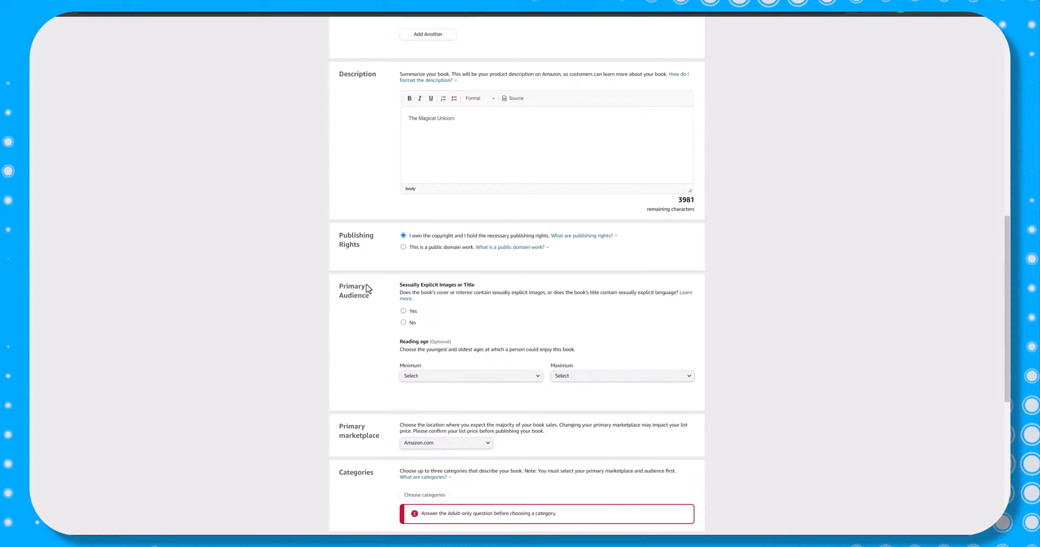
{"action": "left_click", "coordinate": [403, 323]}
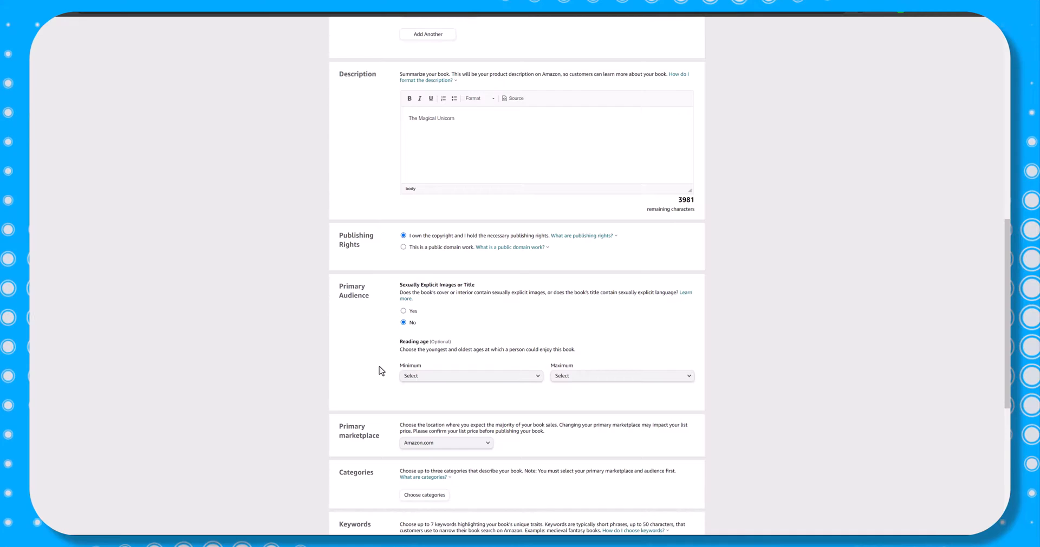
- Set the book's reading age to a minimum of 6 and a maximum of 15
{"action": "scroll", "coordinate": [381, 370], "scroll_direction": "down", "scroll_amount": 2}
{"action": "left_click", "coordinate": [433, 302]}
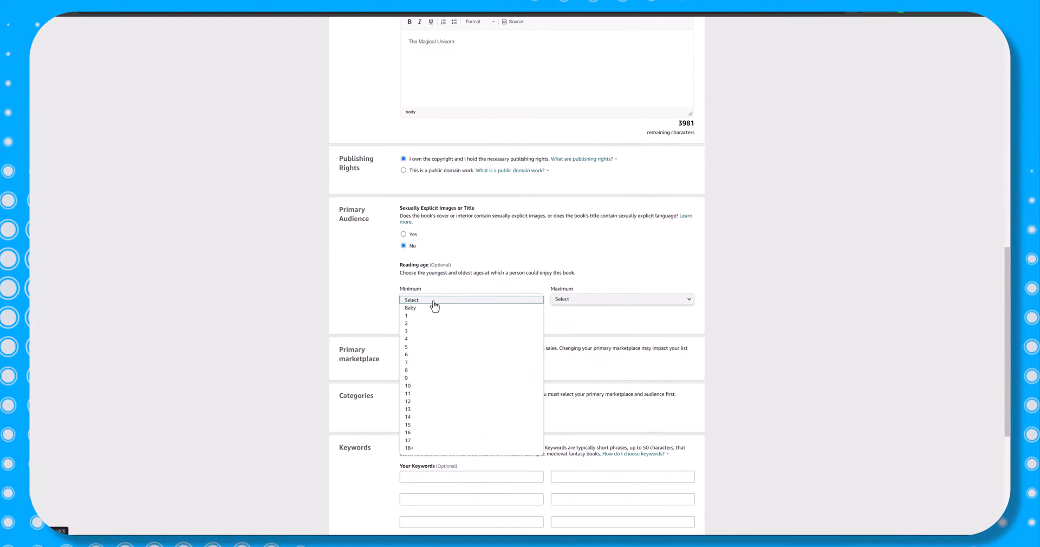
{"action": "left_click", "coordinate": [414, 354]}
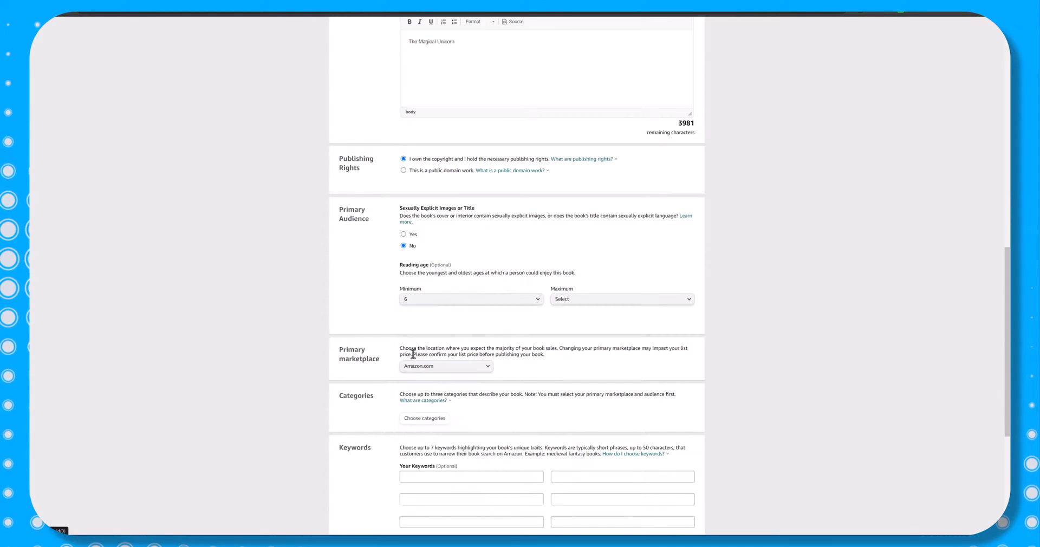
{"action": "left_click", "coordinate": [588, 302]}
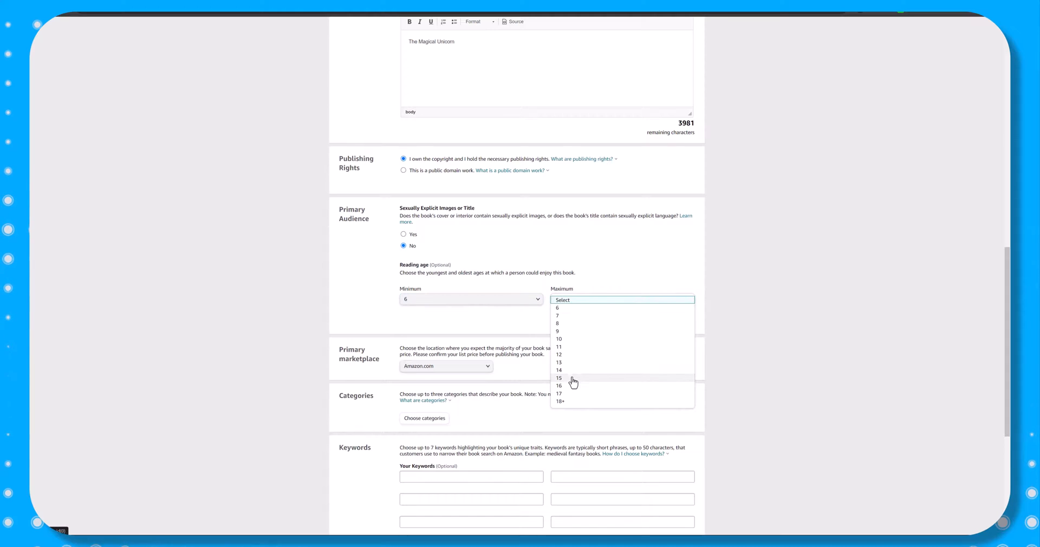
{"action": "left_click", "coordinate": [573, 377]}
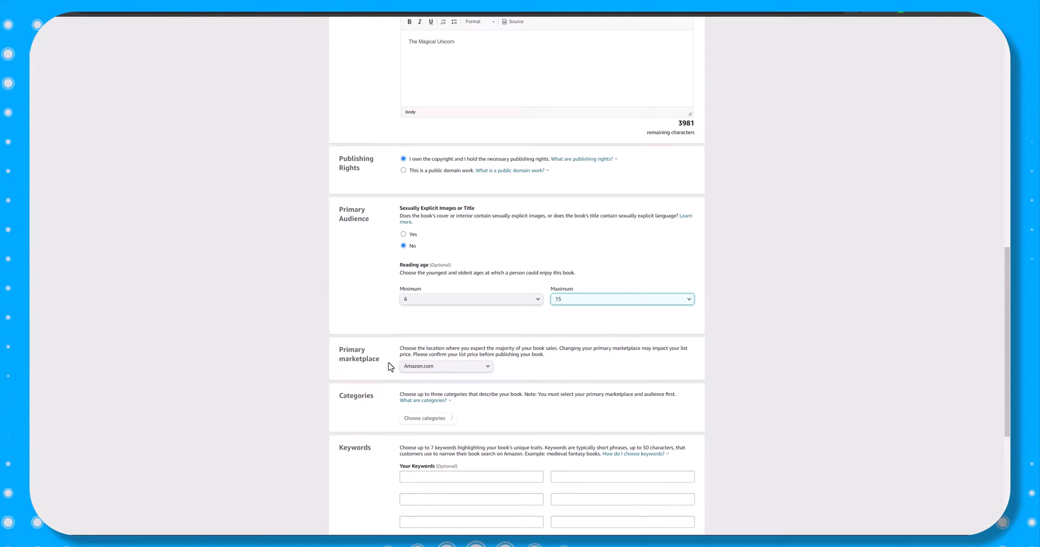
- Check the available primary marketplaces and keep Amazon.com selected
{"action": "scroll", "coordinate": [390, 363], "scroll_direction": "down", "scroll_amount": 2}
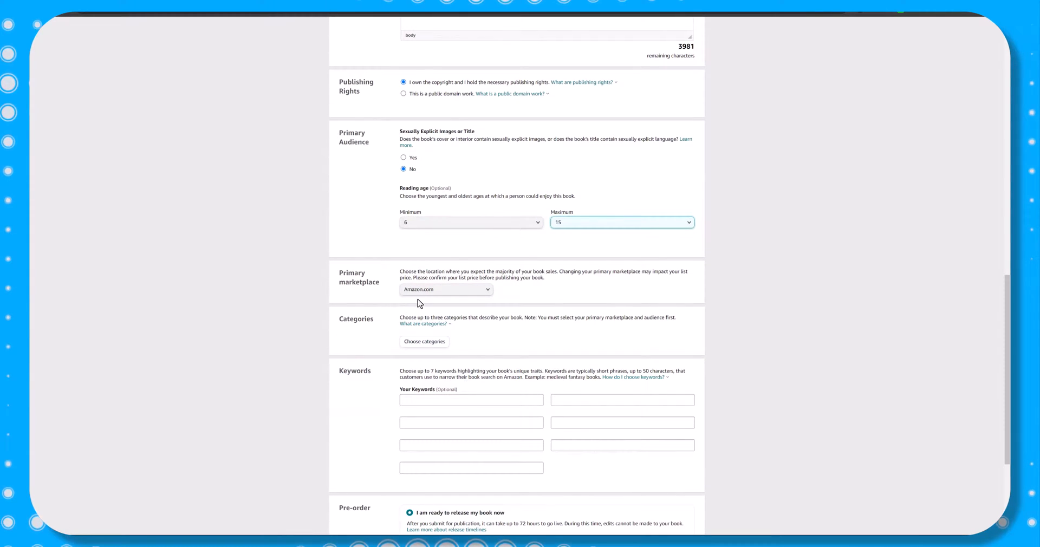
{"action": "left_click", "coordinate": [440, 298]}
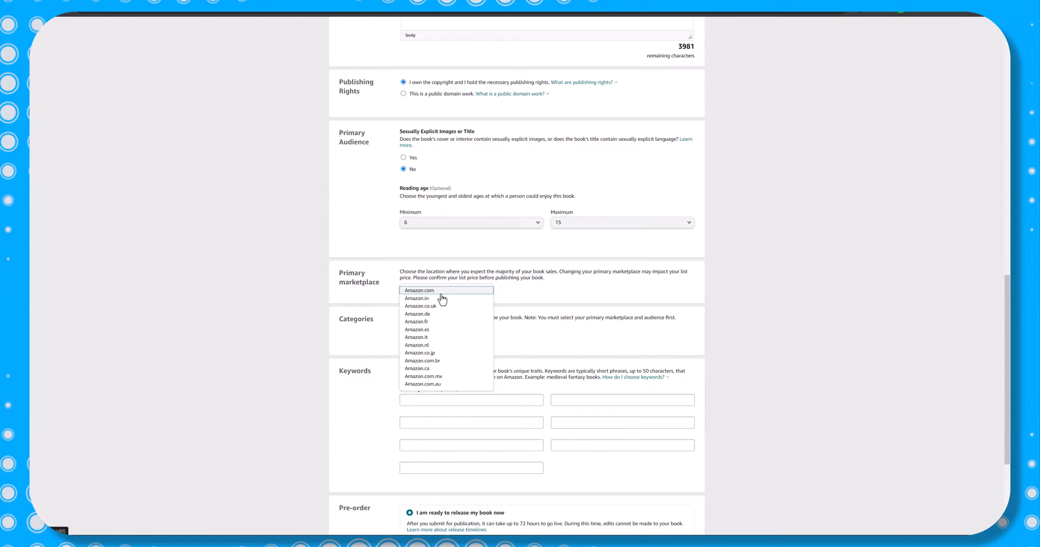
{"action": "left_click", "coordinate": [366, 302]}
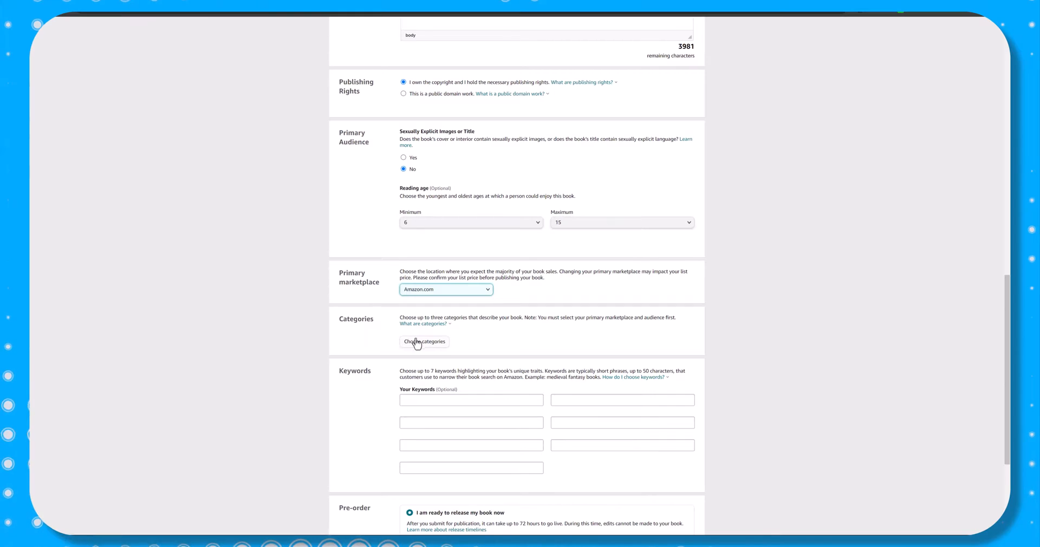
- Choose the category Children's eBooks, Fairy Tales, Folk Tales & Myths with the Stories placement, and save it
{"action": "left_click", "coordinate": [417, 341]}
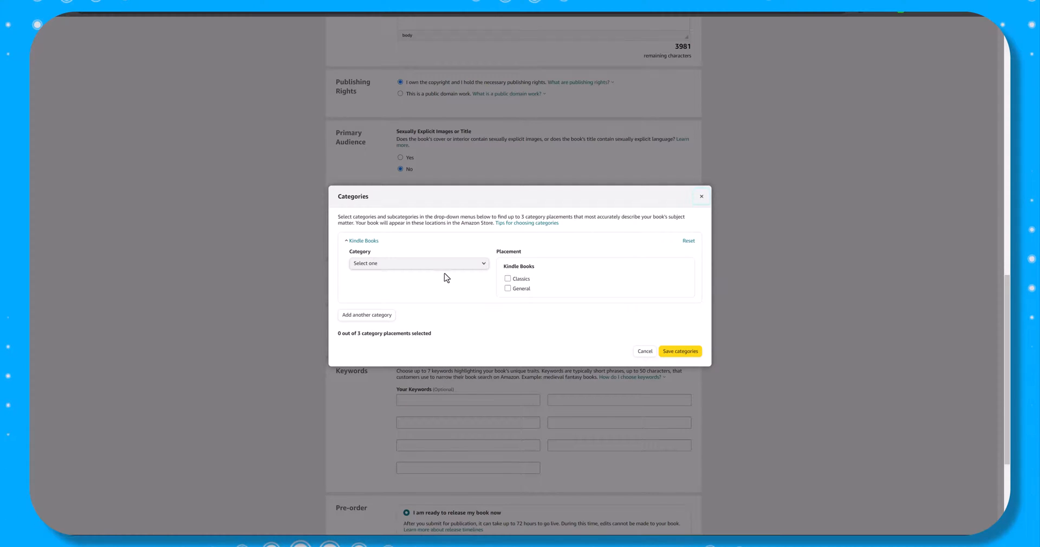
{"action": "left_click", "coordinate": [445, 269]}
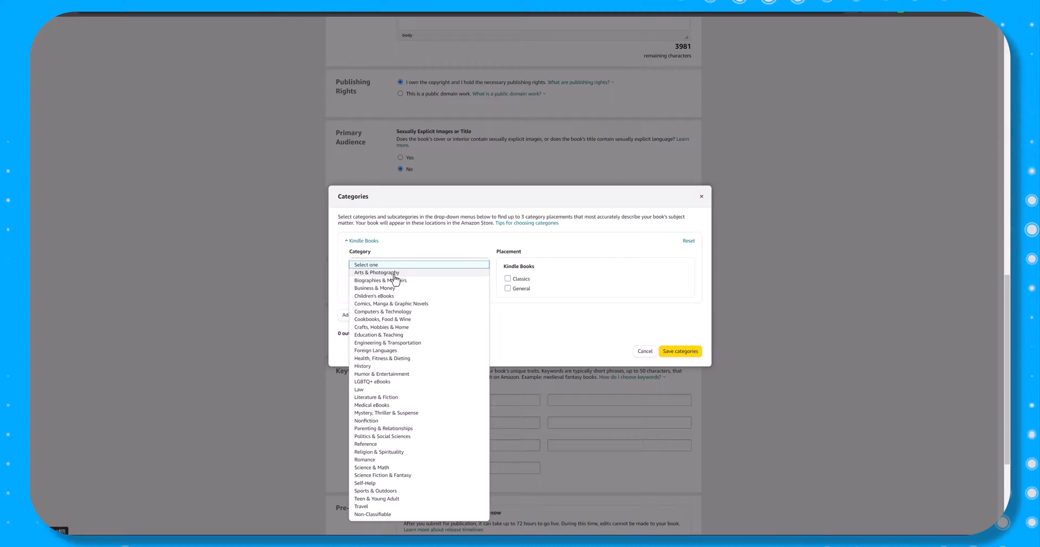
{"action": "left_click", "coordinate": [382, 295]}
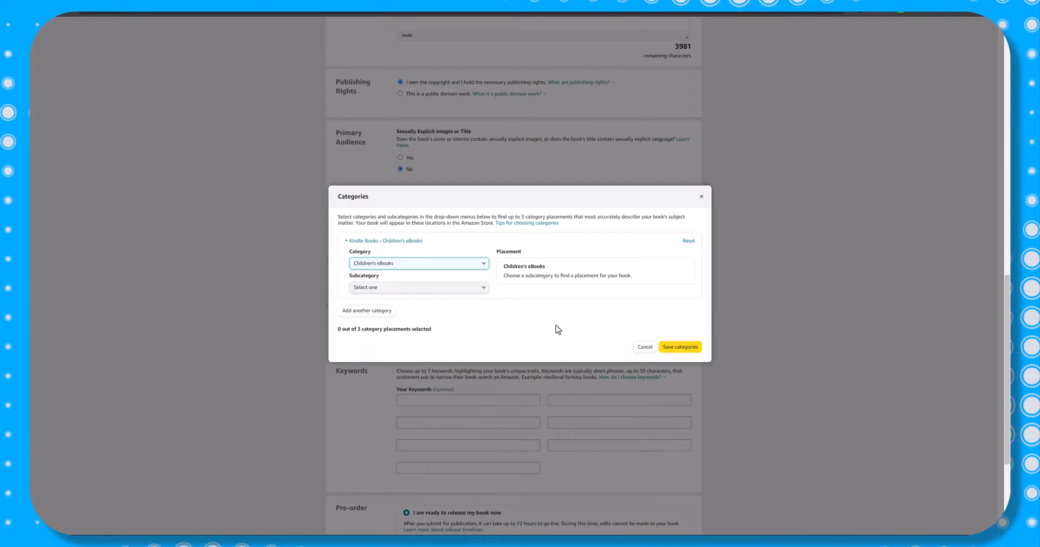
{"action": "left_click", "coordinate": [487, 293]}
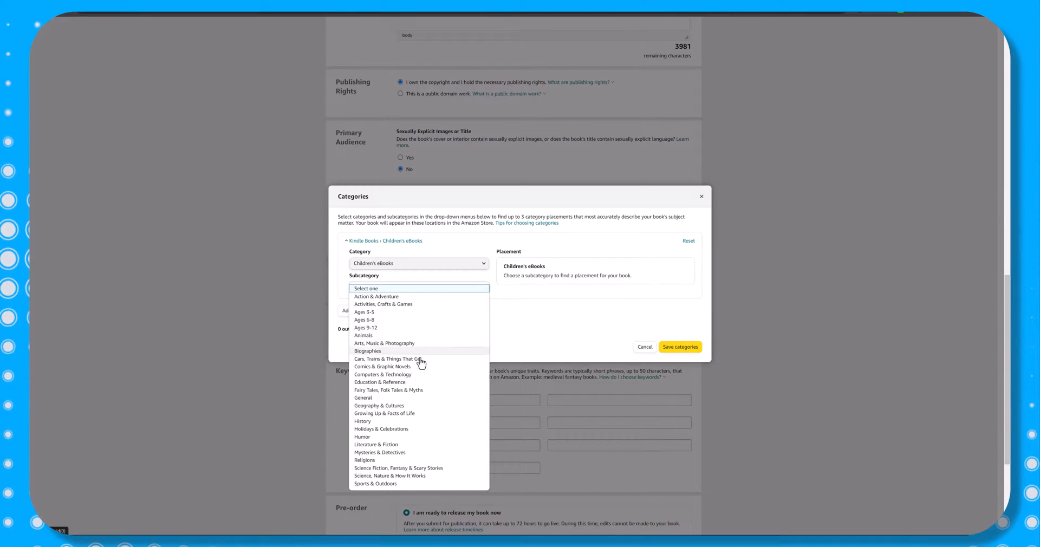
{"action": "left_click", "coordinate": [408, 391]}
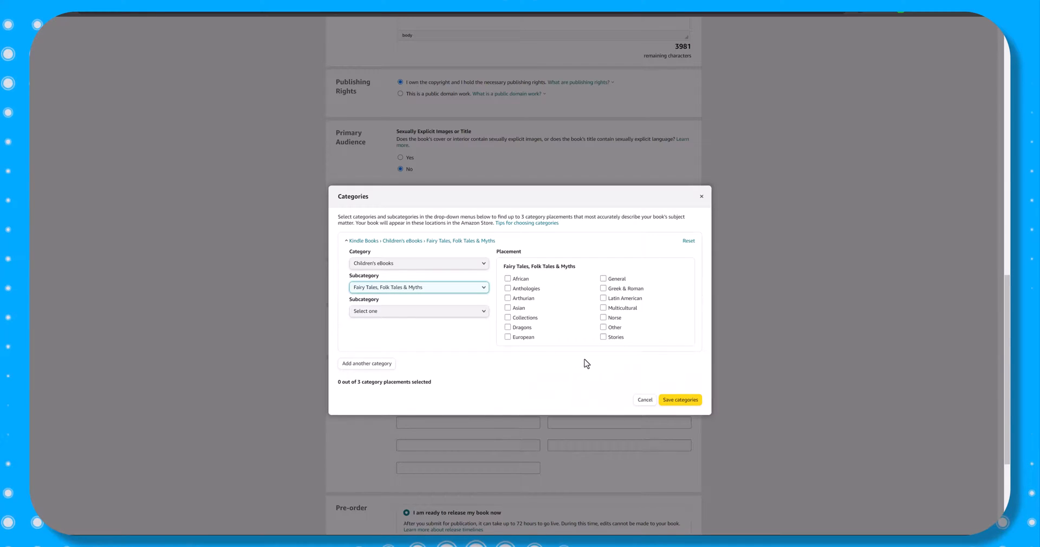
{"action": "left_click", "coordinate": [603, 337]}
{"action": "left_click", "coordinate": [677, 411]}
- Leave the keywords blank with the book set for immediate release, then save the details and continue to the eBook content
{"action": "scroll", "coordinate": [476, 392], "scroll_direction": "down", "scroll_amount": 3}
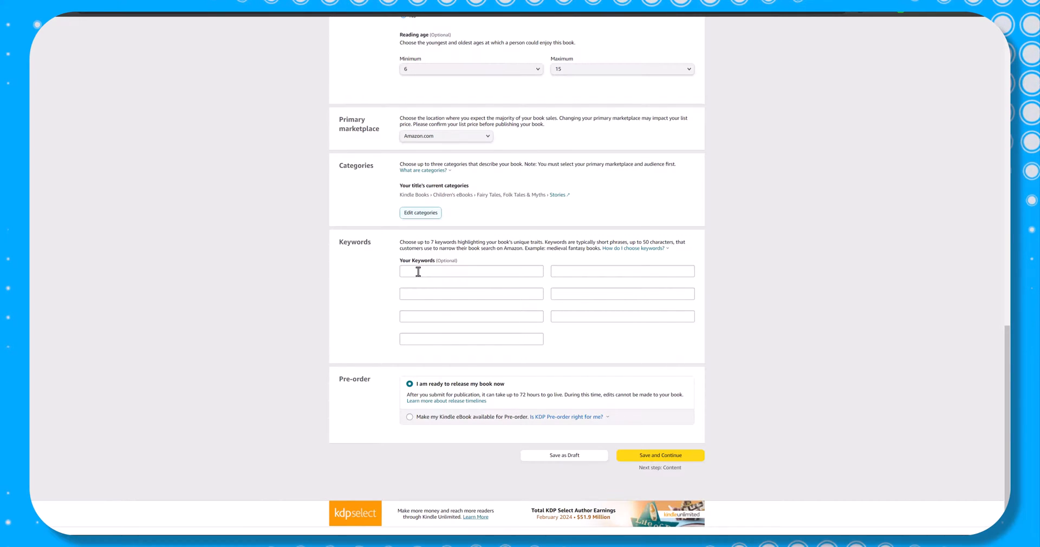
{"action": "left_click", "coordinate": [418, 272]}
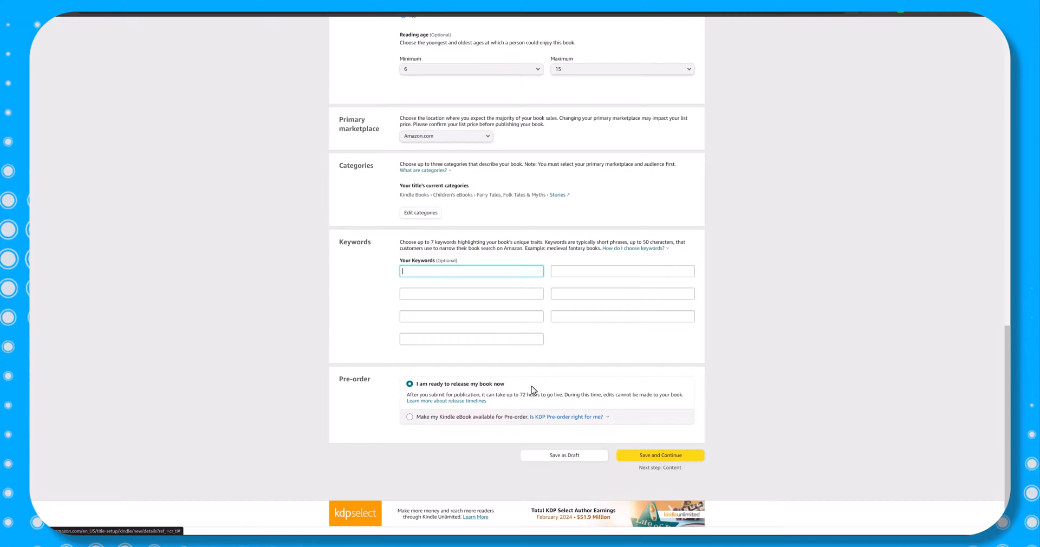
{"action": "left_click", "coordinate": [655, 457]}
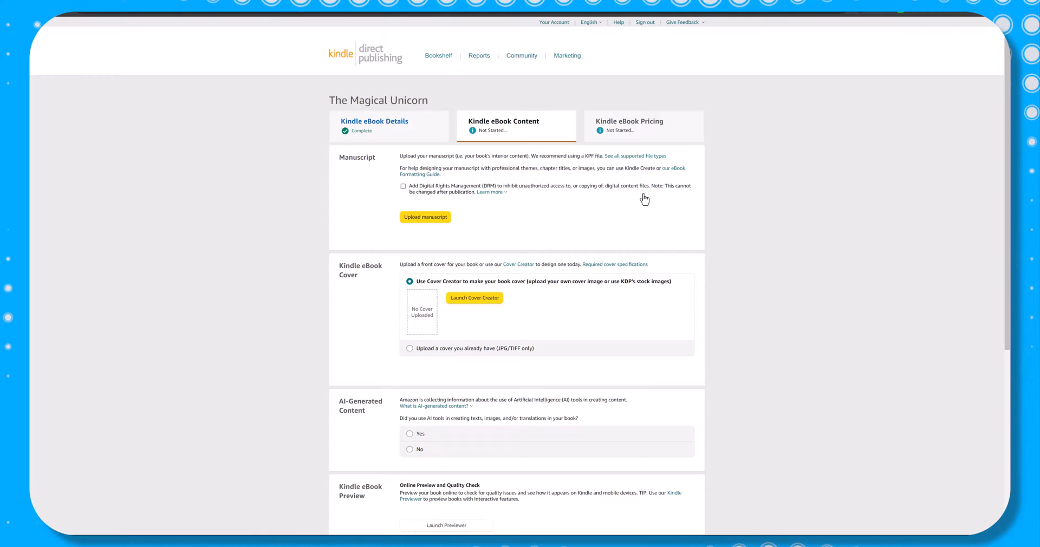
- Upload KDP Magical Unicorn.kpf from the KPF folder in Downloads as the manuscript, leaving Digital Rights Management off
{"action": "left_click", "coordinate": [498, 193]}
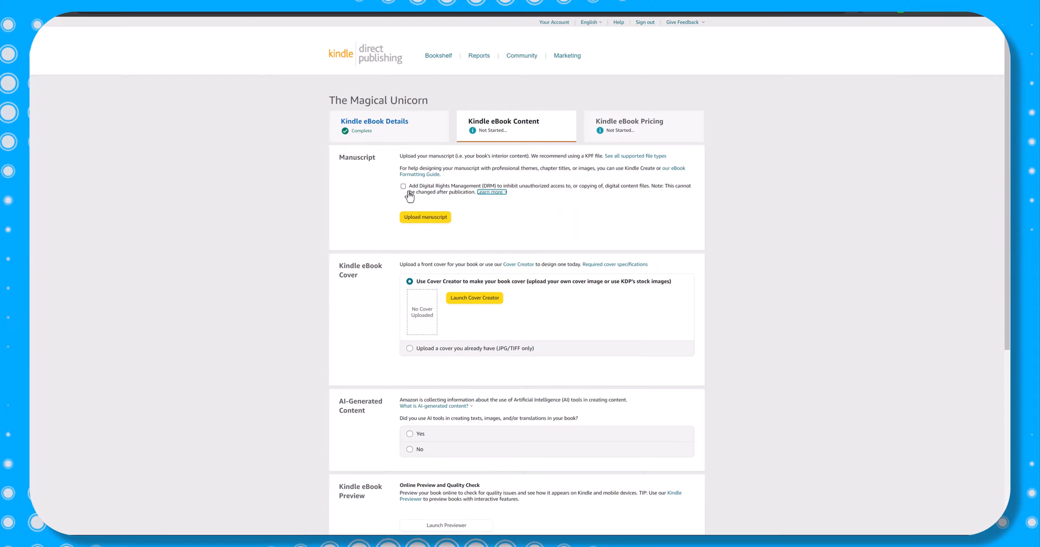
{"action": "left_click", "coordinate": [432, 219]}
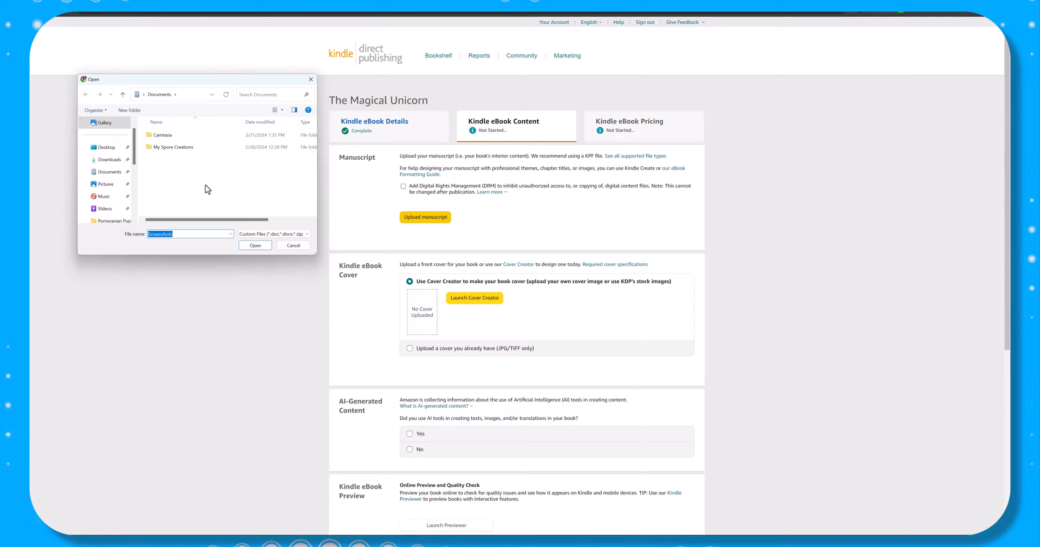
{"action": "left_click", "coordinate": [116, 161]}
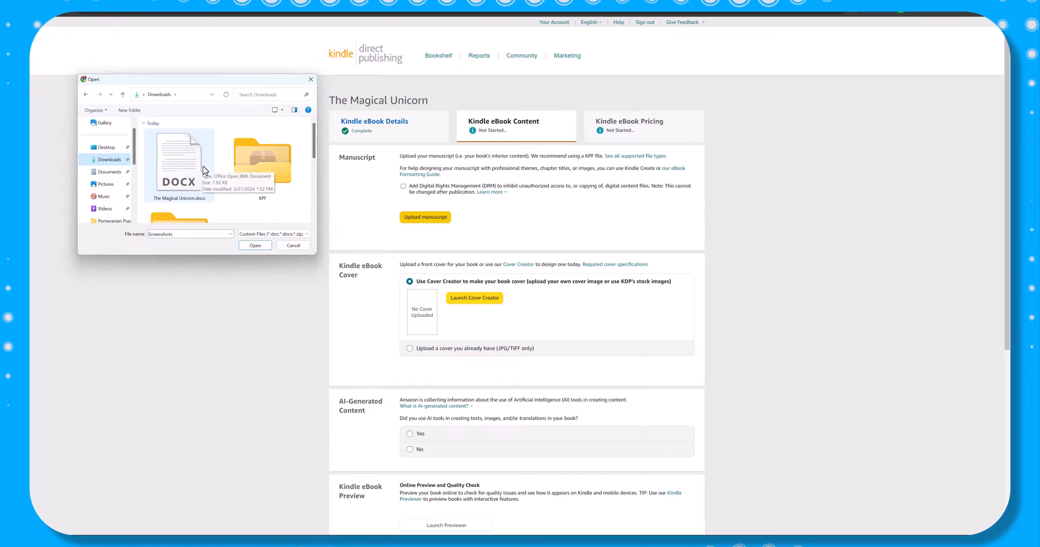
{"action": "double_click", "coordinate": [275, 179]}
{"action": "left_click", "coordinate": [192, 144]}
{"action": "double_click", "coordinate": [192, 144]}
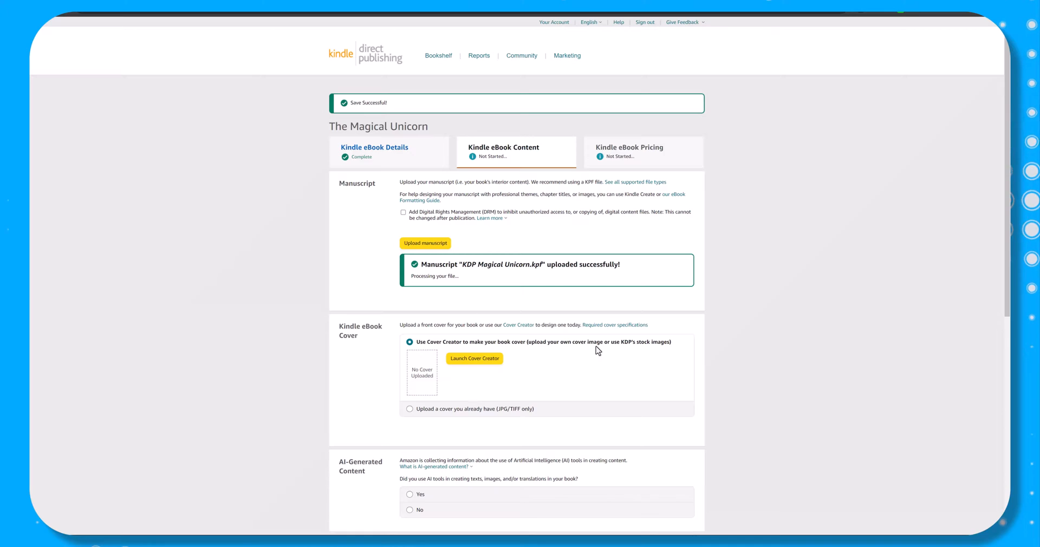
- Switch to the White Minimalist Diary eBook design in Canva and delete the title text and background photo from page 1
{"action": "scroll", "coordinate": [650, 357], "scroll_direction": "down", "scroll_amount": 2}
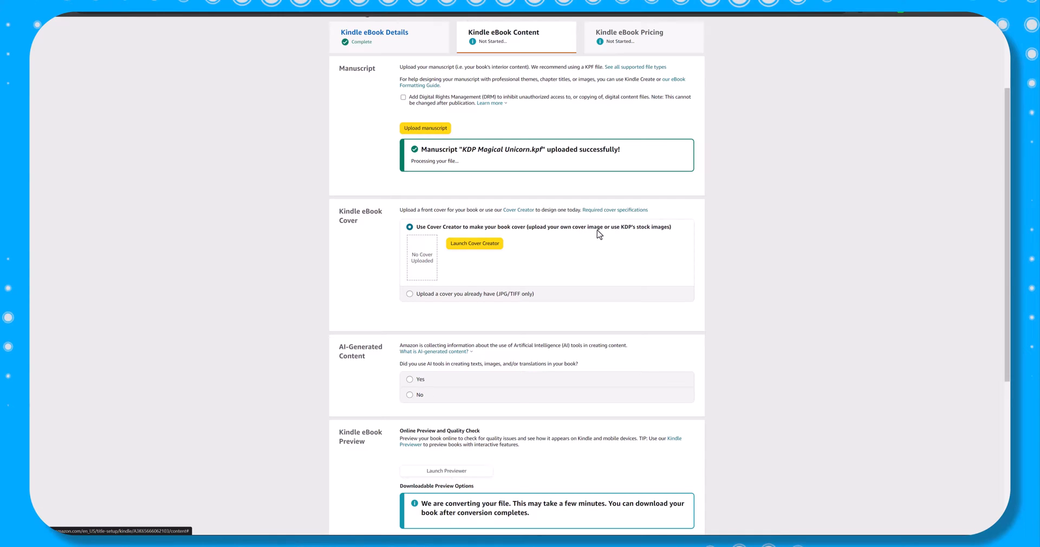
{"action": "left_click", "coordinate": [495, 248]}
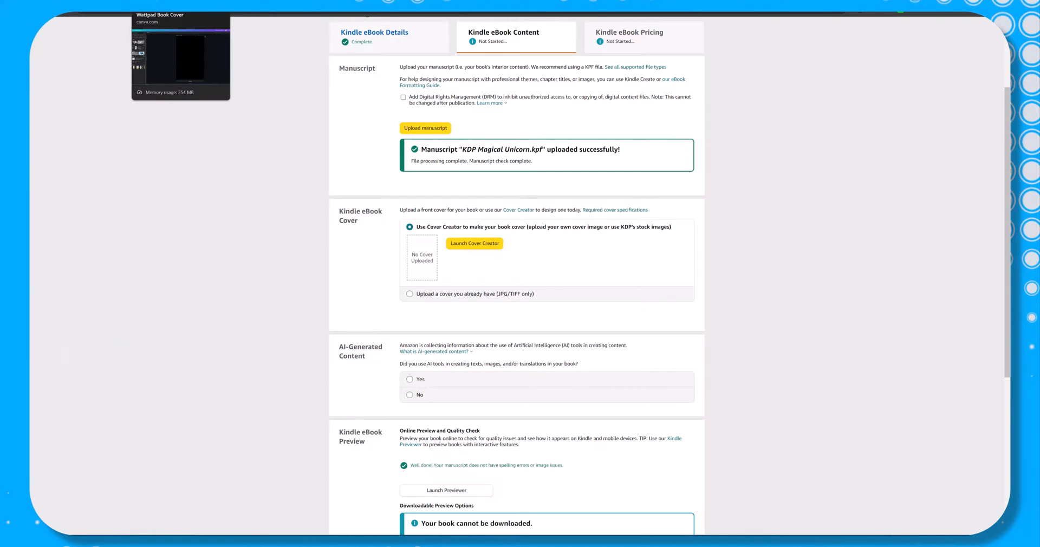
{"action": "left_click", "coordinate": [179, 11]}
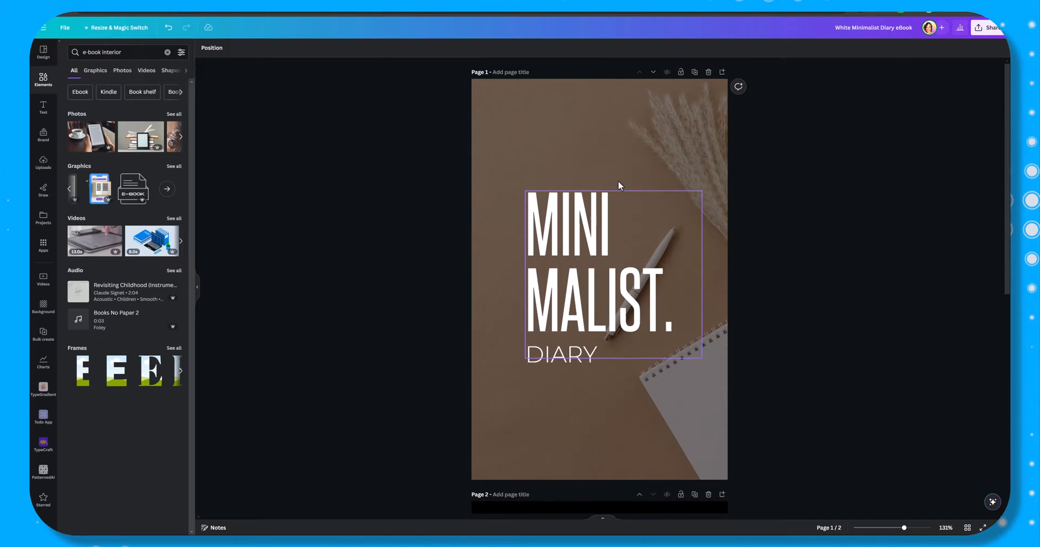
{"action": "left_click_drag", "start_coordinate": [428, 82], "coordinate": [727, 467]}
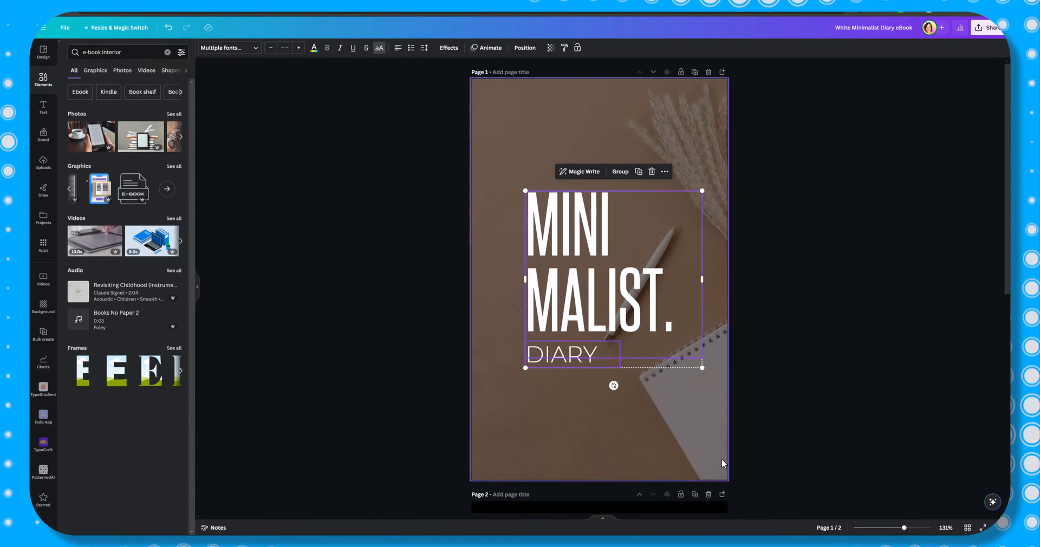
{"action": "key", "text": "Delete"}
{"action": "key", "text": "Delete"}
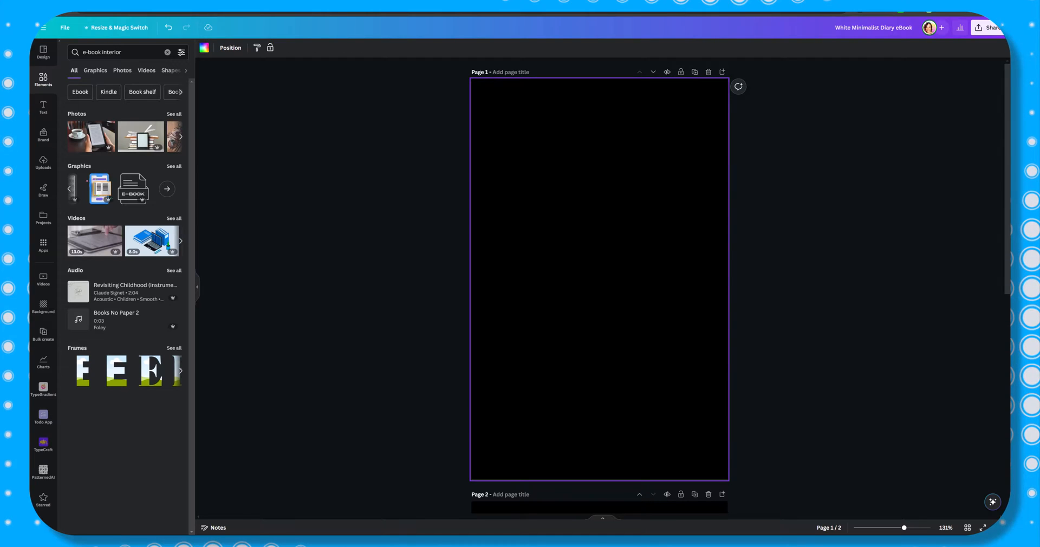
- Switch to the Whispering Woods chat in ChatGPT and send the request "create an e-book cover for this book please"
{"action": "left_click", "coordinate": [335, 6]}
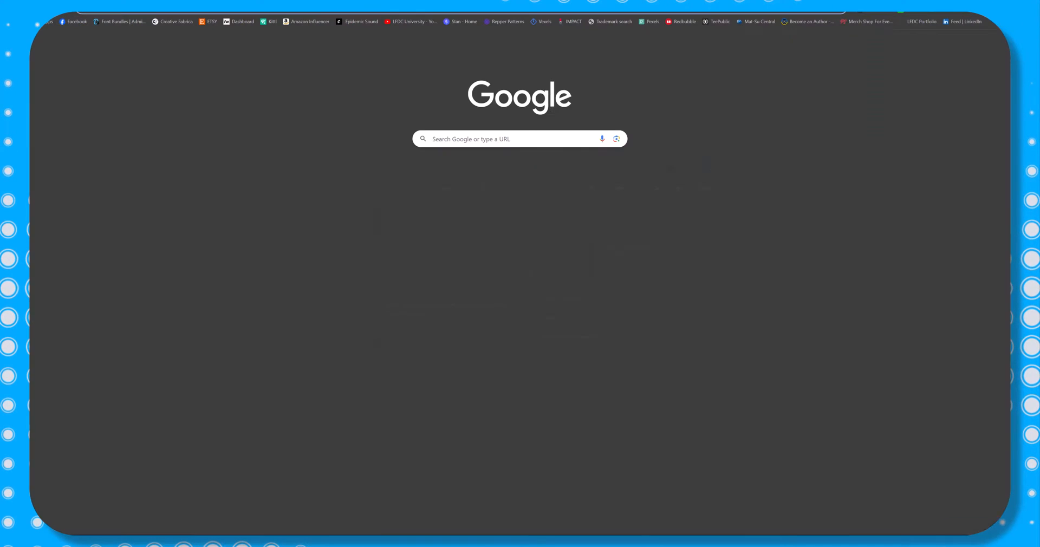
{"action": "left_click", "coordinate": [286, 12]}
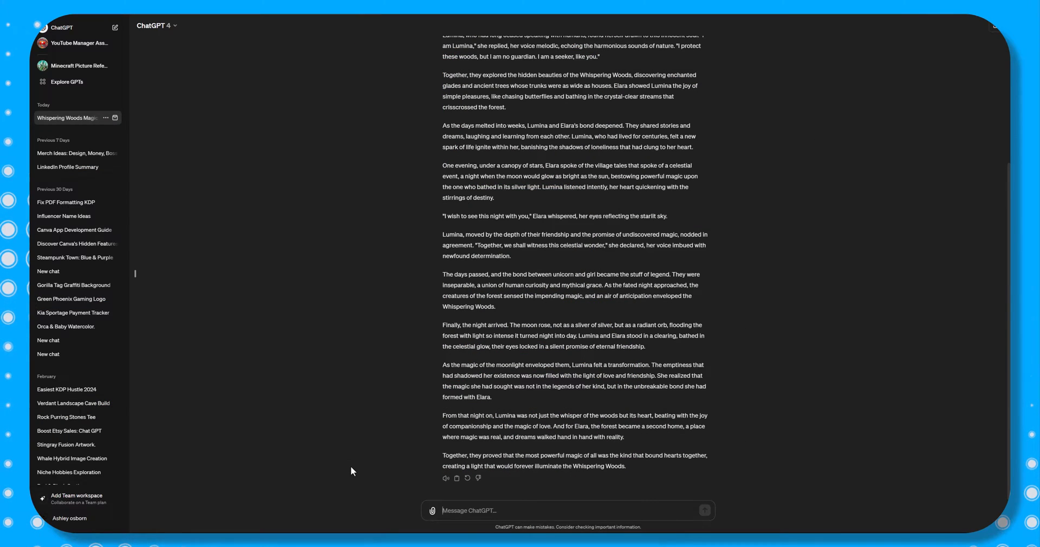
{"action": "type", "text": "create an e-book cover for this book please"}
{"action": "key", "text": "Return"}
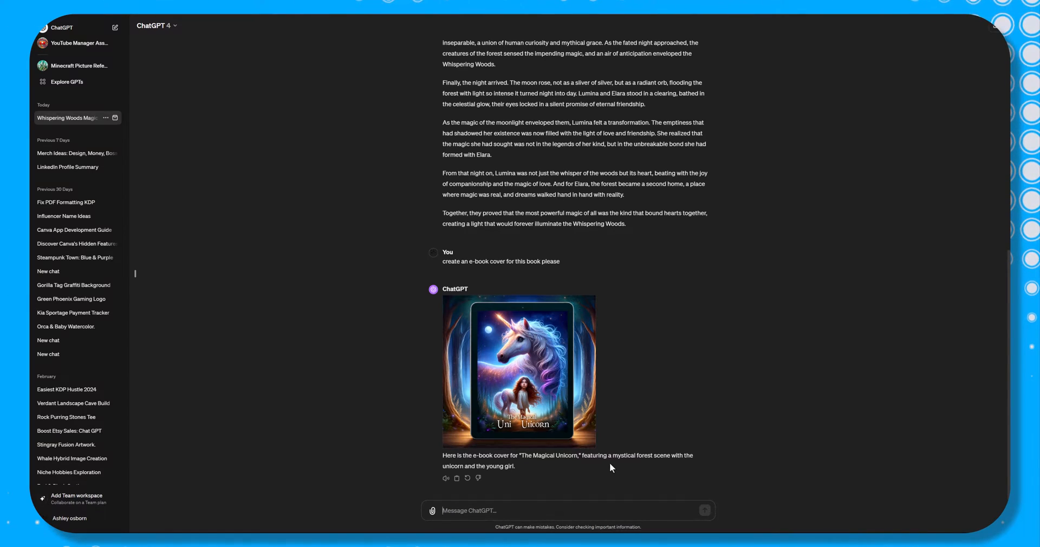
{"action": "mouse_move", "coordinate": [551, 430]}
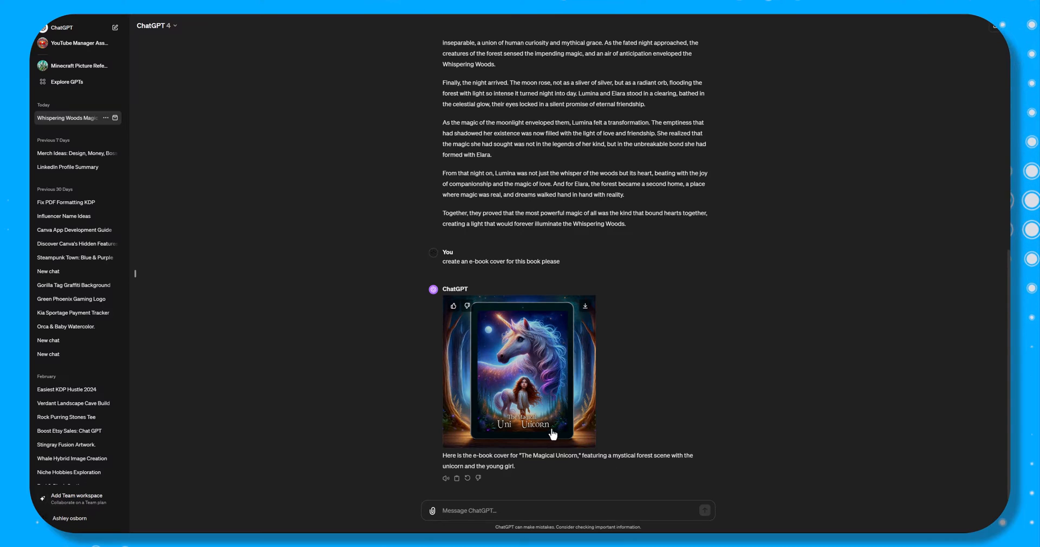
- Inspect the generated e-book cover at full size, then send the request "generate a fantasy image of a unicorn in a forest"
{"action": "left_click", "coordinate": [517, 414]}
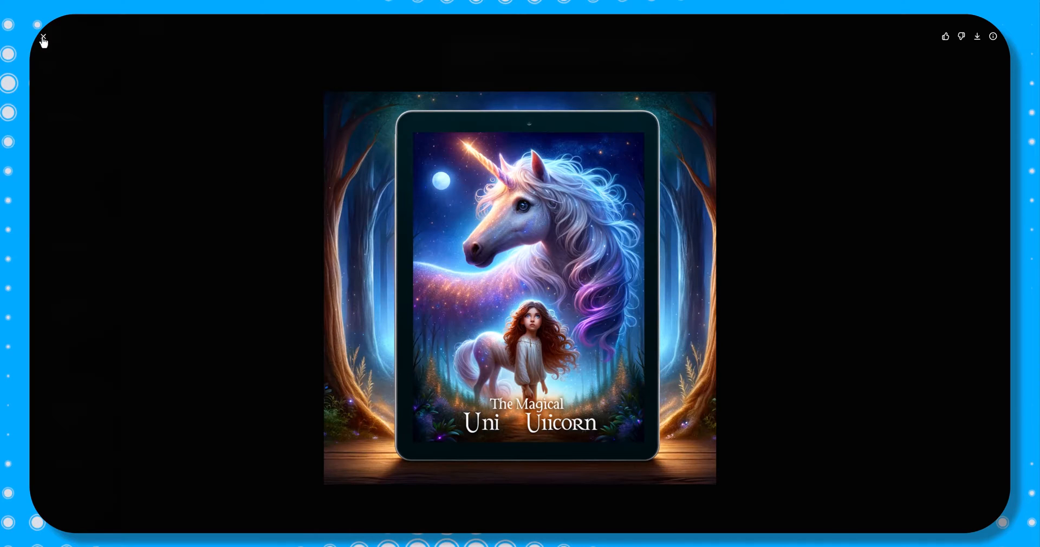
{"action": "left_click", "coordinate": [43, 38]}
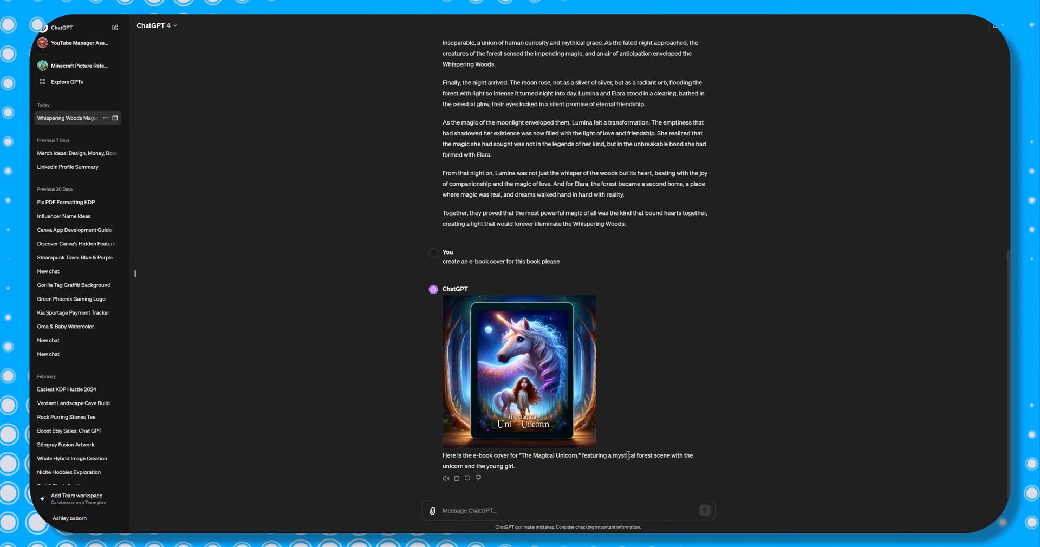
{"action": "type", "text": "generate a fantasy"}
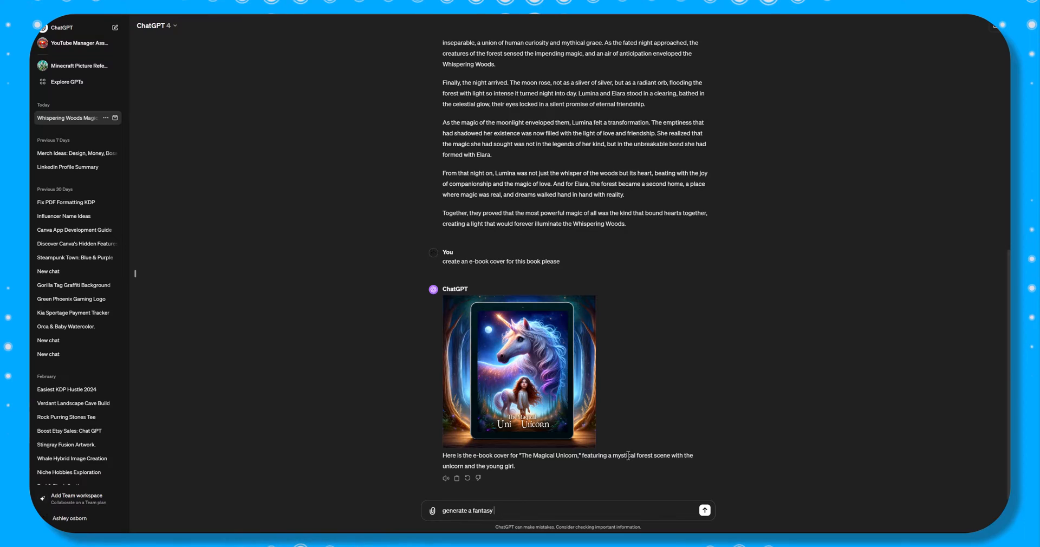
{"action": "type", "text": " image of a unicorn in a "}
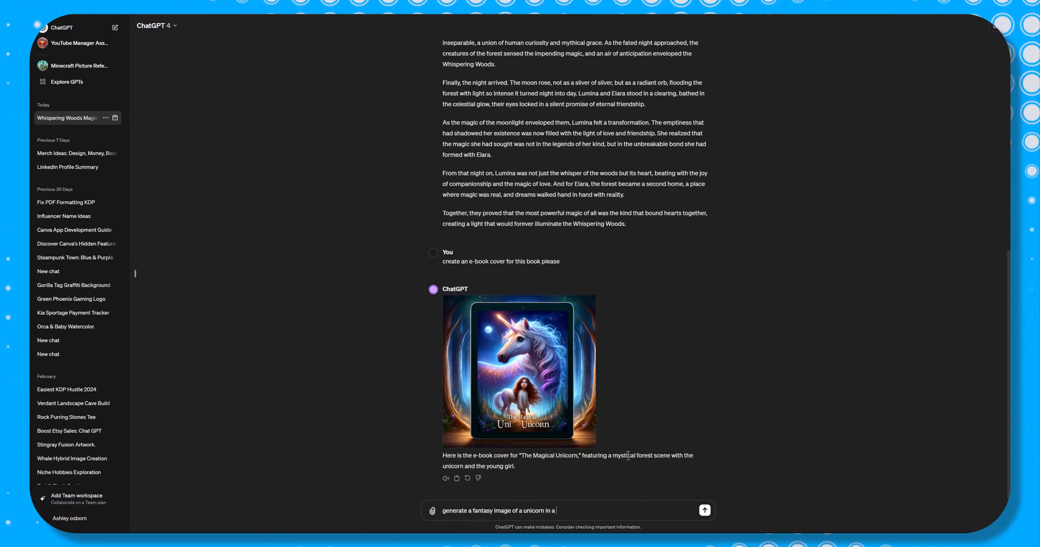
{"action": "type", "text": "forest"}
{"action": "key", "text": "Return"}
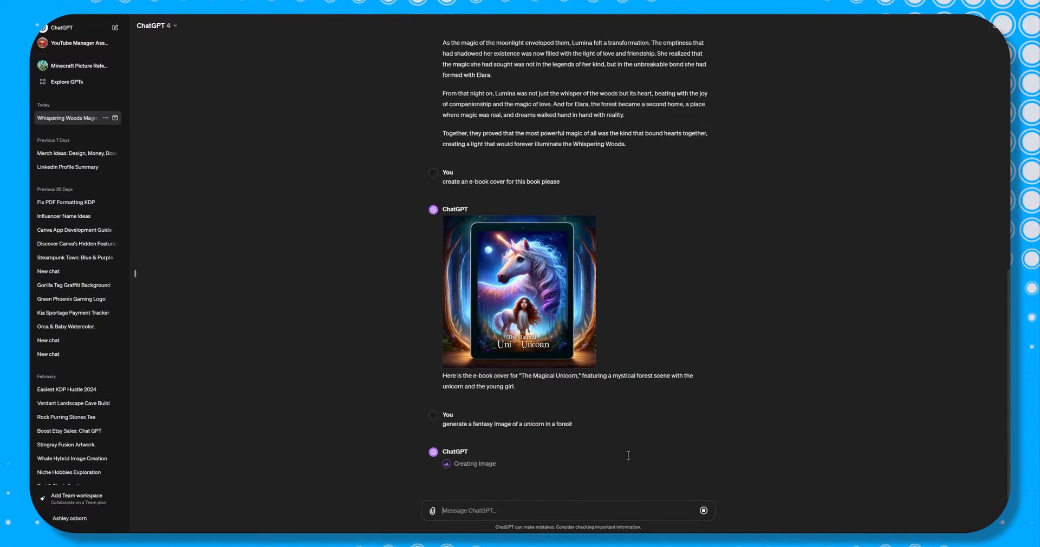
- Recheck the first generated cover at full size and download the new image of the unicorn in the forest
{"action": "left_click", "coordinate": [522, 317]}
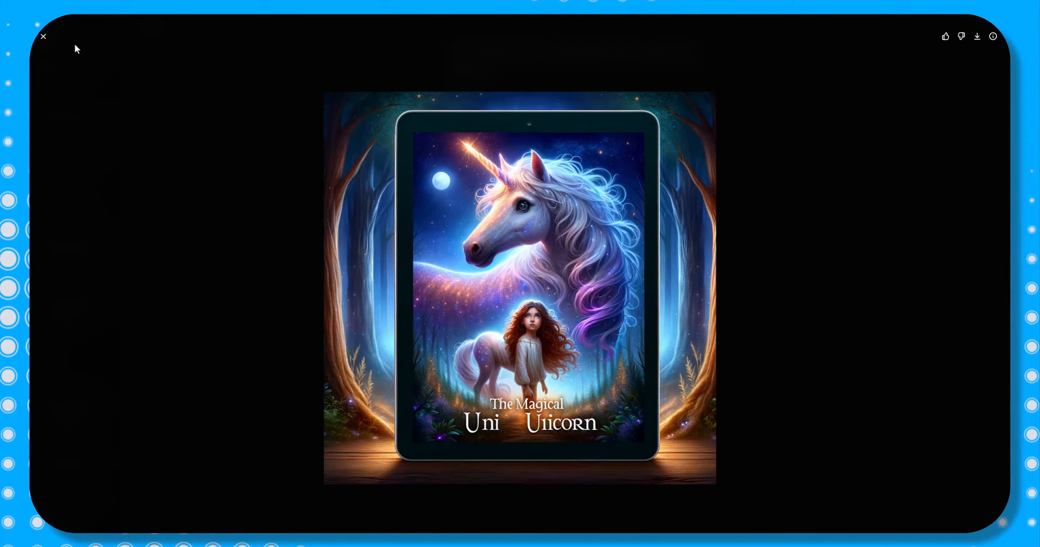
{"action": "left_click", "coordinate": [43, 36]}
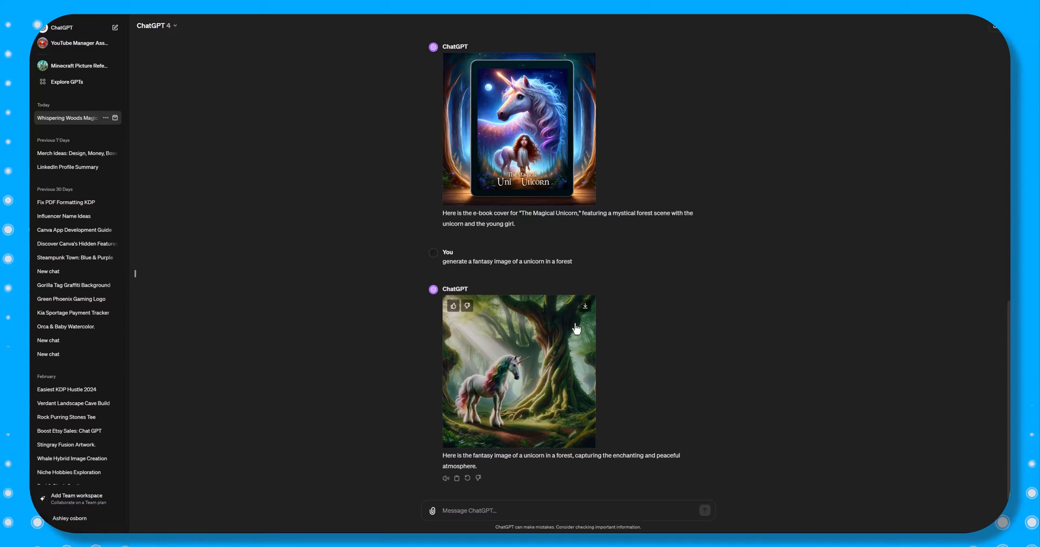
{"action": "left_click", "coordinate": [585, 307]}
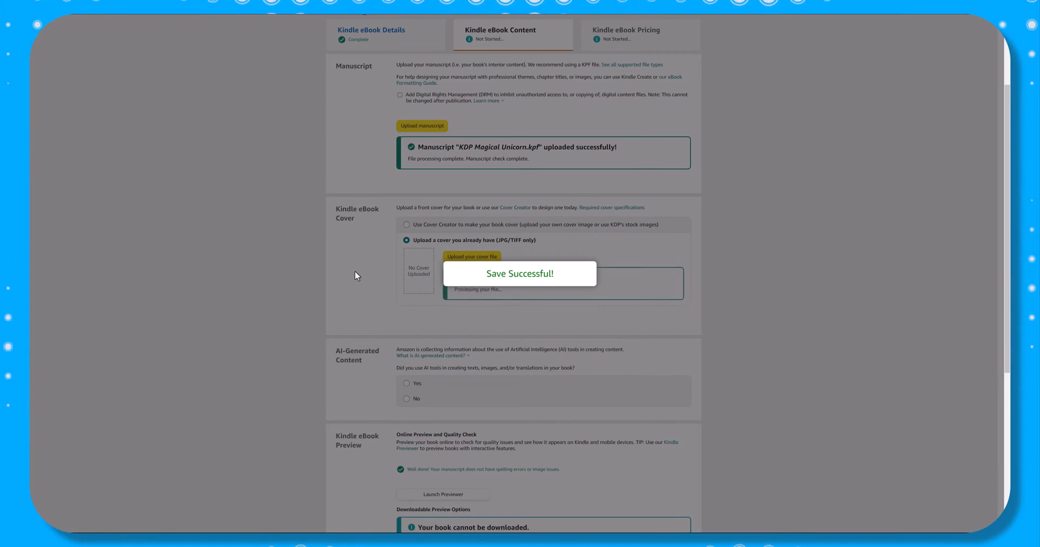
- Declare AI use: some texts, extensively edited, with chat gpt; one or a few images, extensively edited, with dall-e; translations None
{"action": "scroll", "coordinate": [373, 294], "scroll_direction": "down", "scroll_amount": 2}
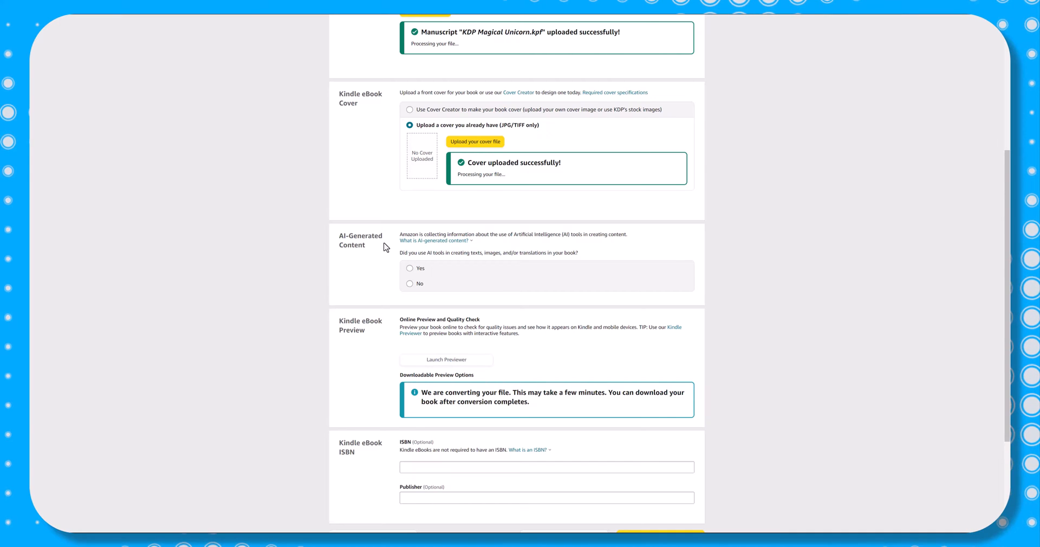
{"action": "left_click", "coordinate": [410, 268]}
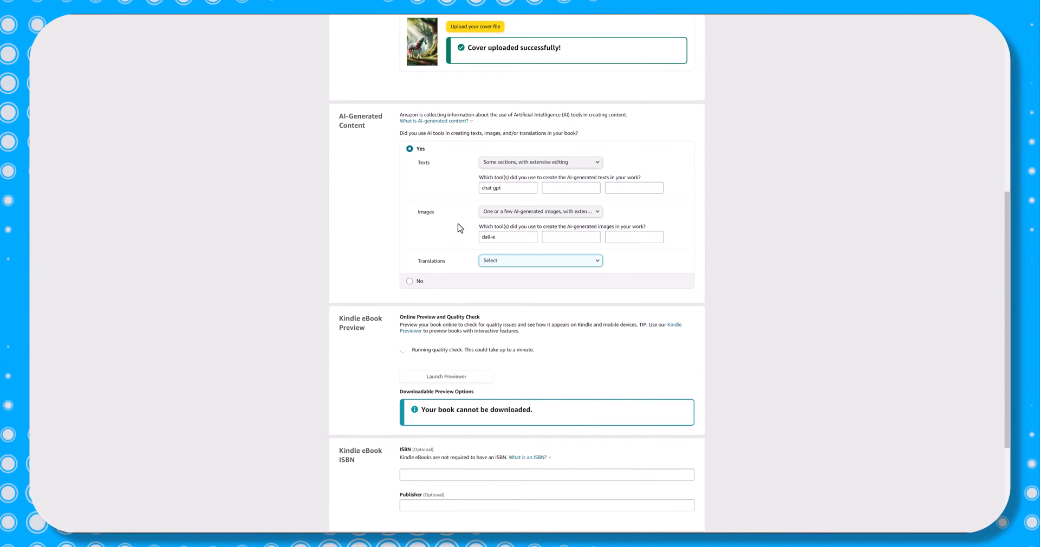
{"action": "left_click", "coordinate": [511, 263]}
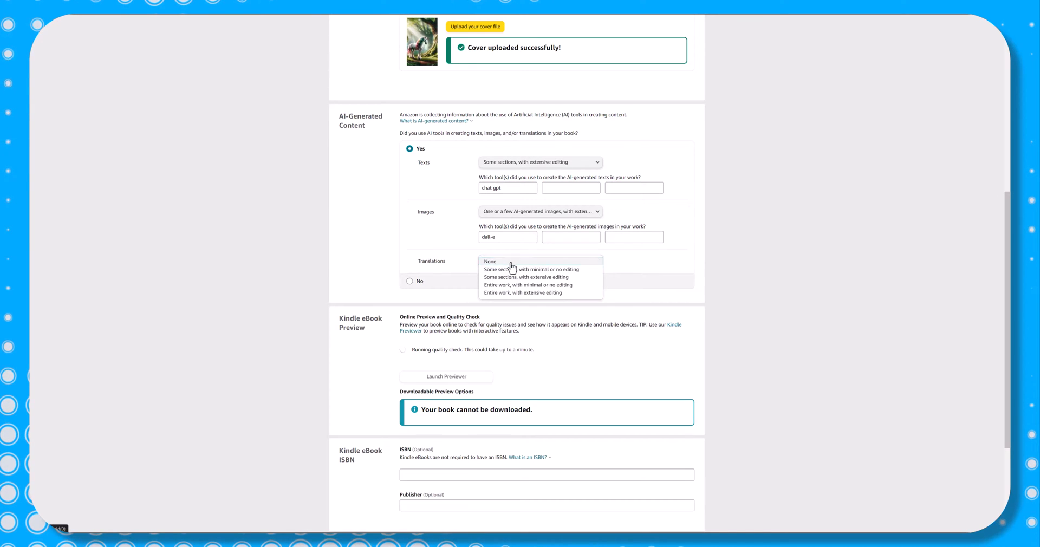
{"action": "left_click", "coordinate": [510, 262]}
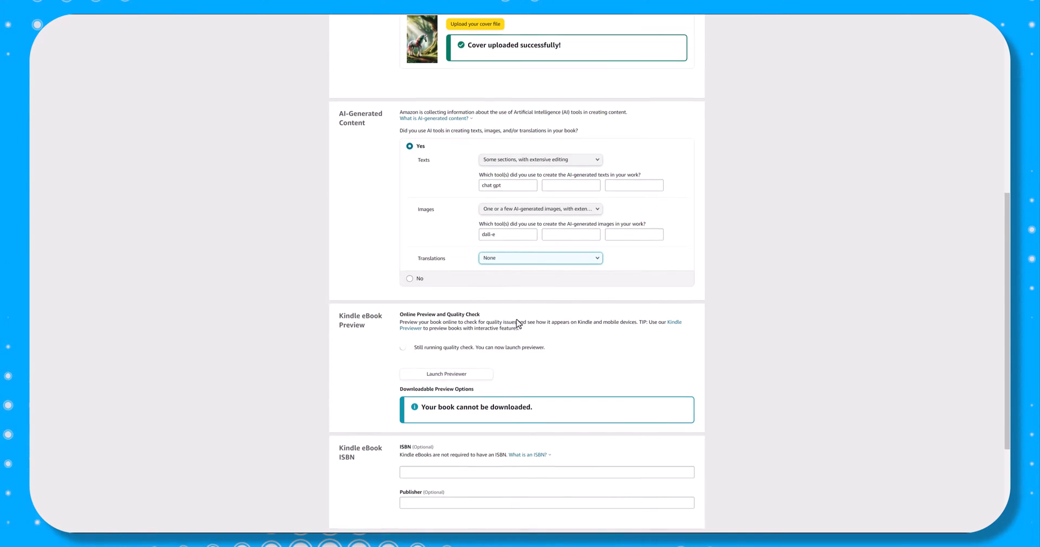
- Launch the online previewer for The Magical Unicorn and go through its three introductory tips on quality issues
{"action": "scroll", "coordinate": [517, 324], "scroll_direction": "down", "scroll_amount": 2}
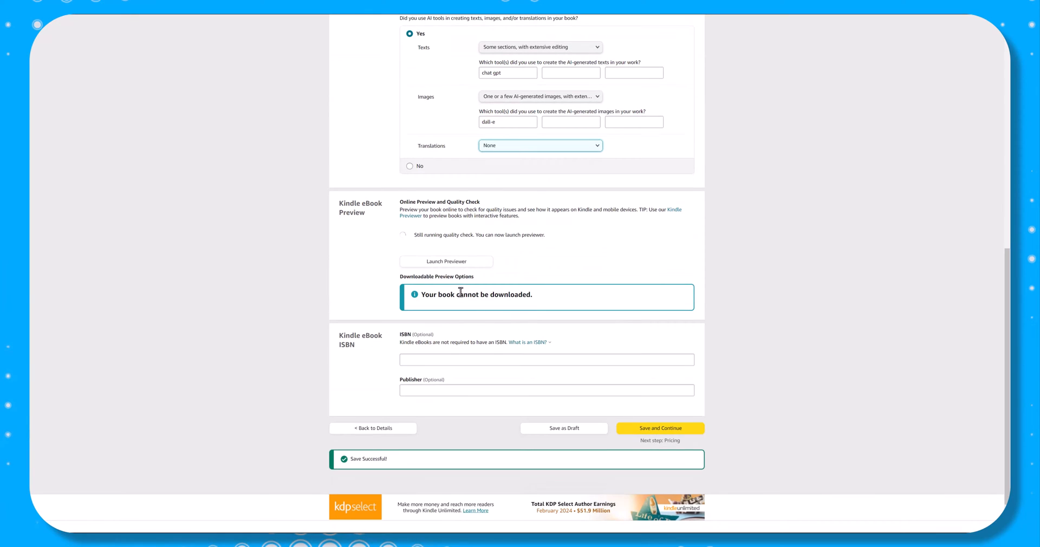
{"action": "left_click", "coordinate": [479, 263]}
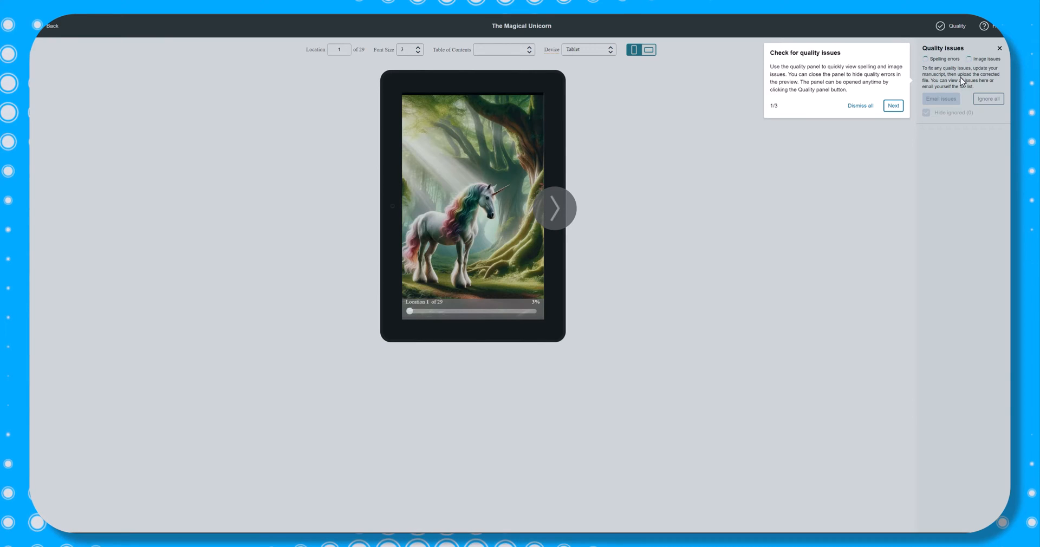
{"action": "left_click", "coordinate": [894, 105]}
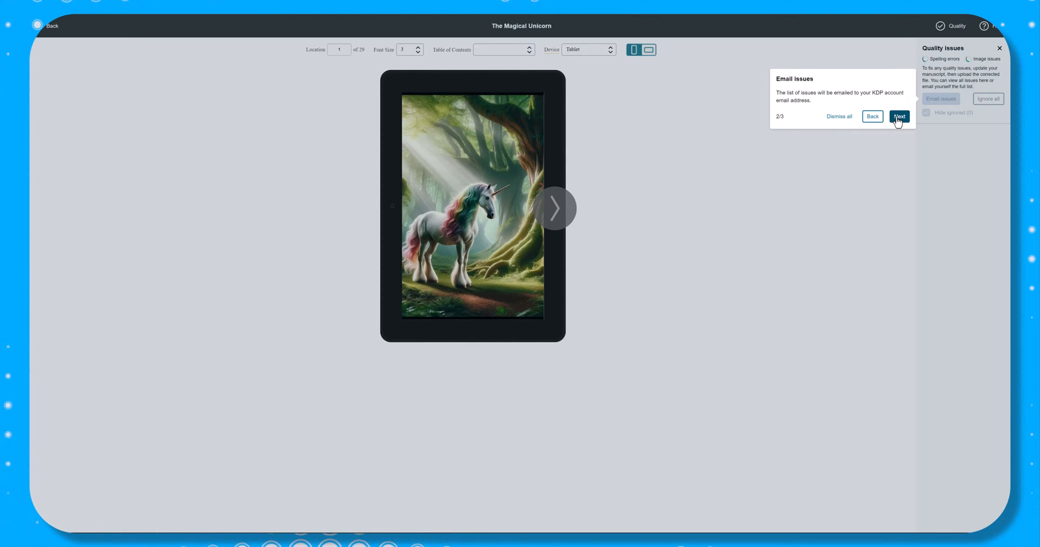
{"action": "left_click", "coordinate": [899, 116]}
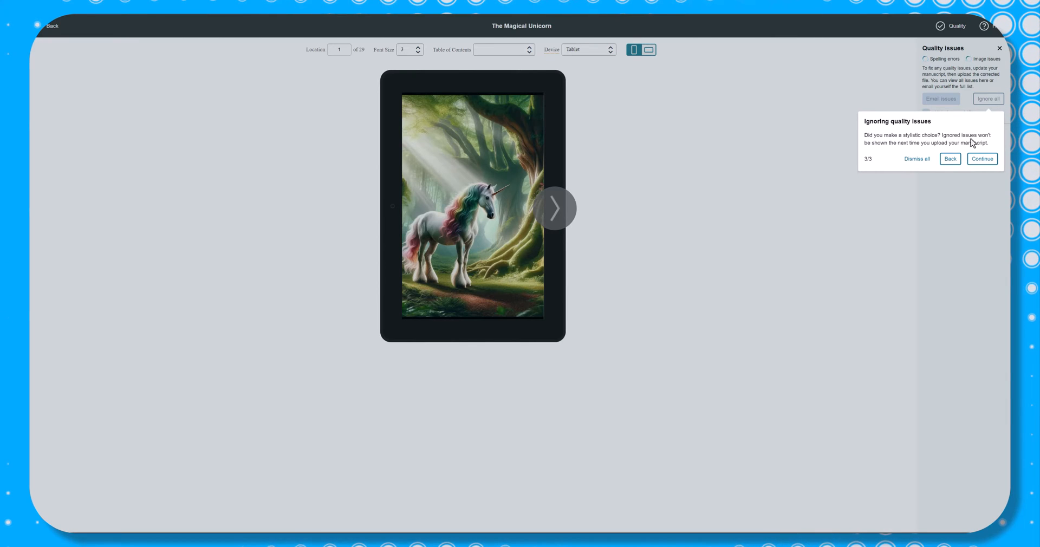
{"action": "left_click", "coordinate": [982, 159]}
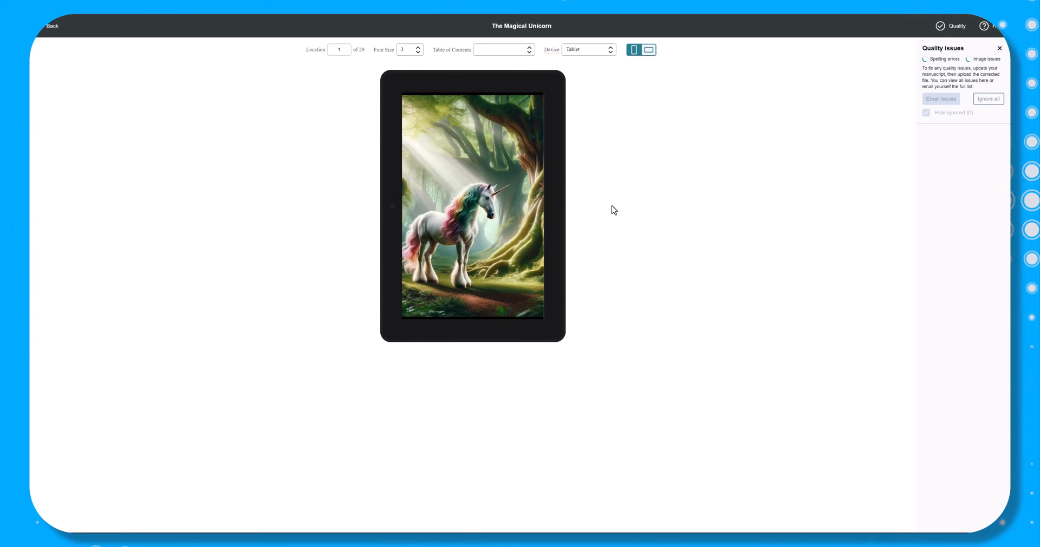
- Page through the tablet preview from the cover to the last page of the story and back towards the beginning
{"action": "left_click", "coordinate": [551, 211]}
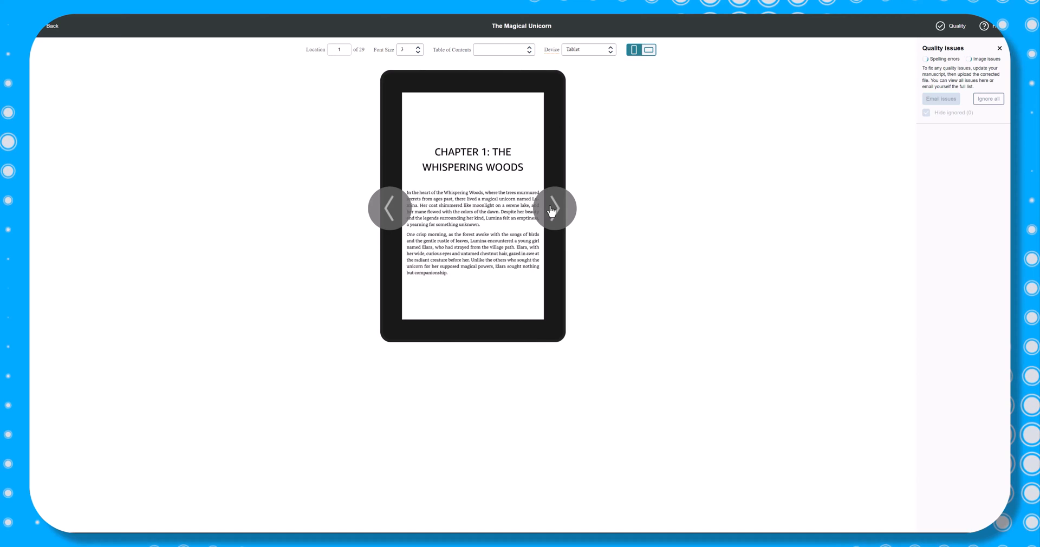
{"action": "left_click", "coordinate": [551, 211]}
{"action": "left_click", "coordinate": [551, 209]}
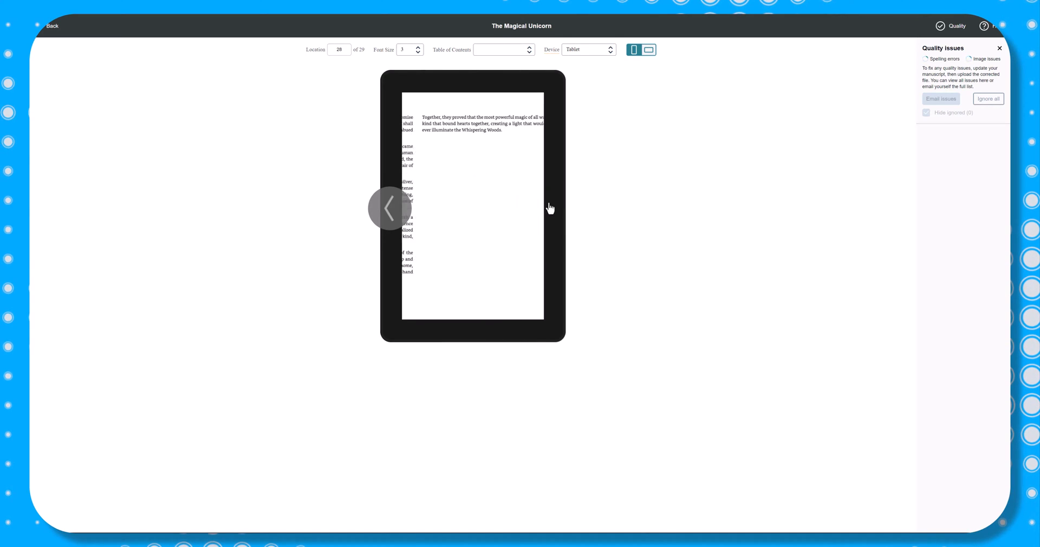
{"action": "left_click", "coordinate": [392, 216]}
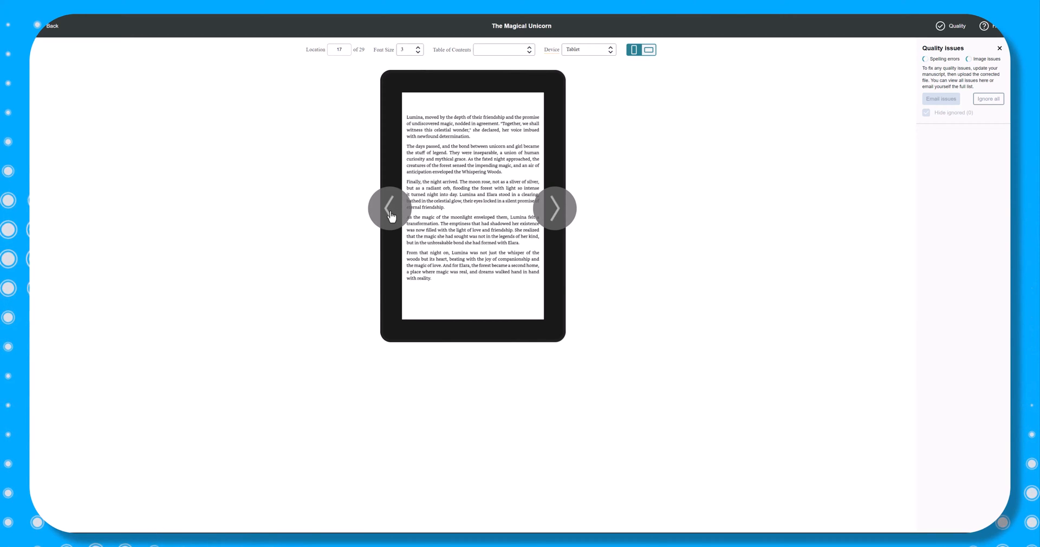
{"action": "left_click", "coordinate": [391, 216]}
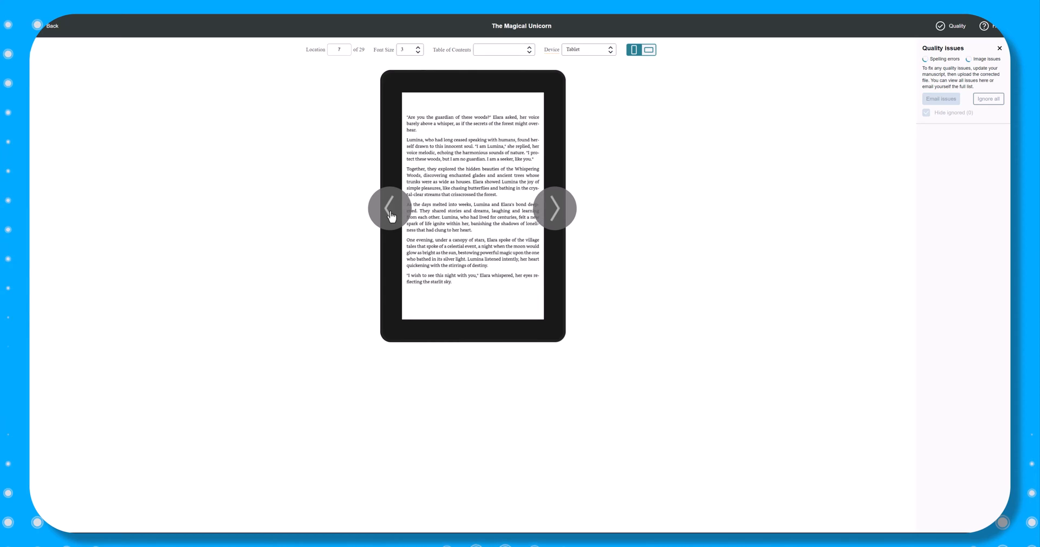
{"action": "left_click", "coordinate": [392, 216]}
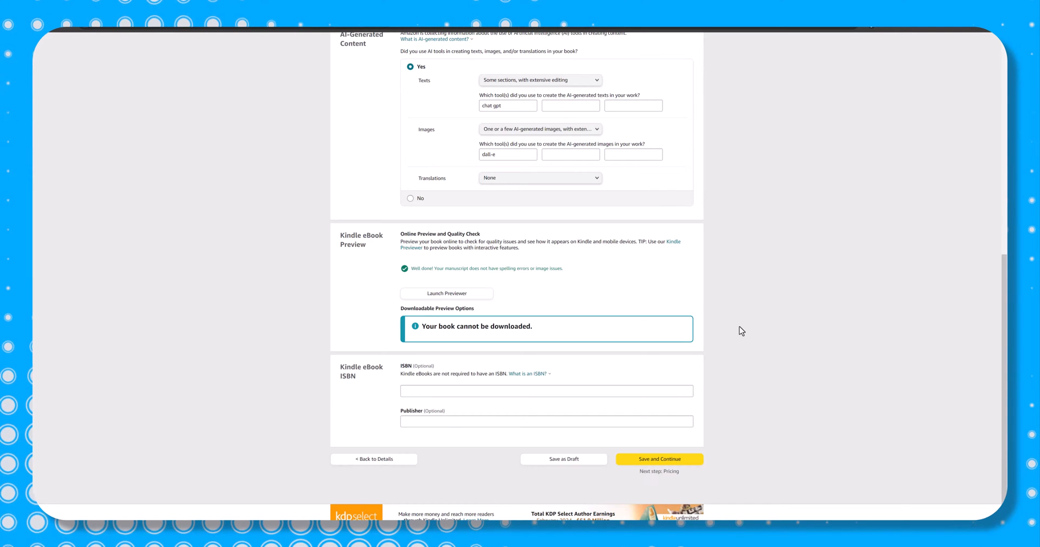
- Review the manuscript, cover, AI disclosure and quality check, leave ISBN and publisher blank, and save and continue to pricing
{"action": "scroll", "coordinate": [741, 328], "scroll_direction": "up", "scroll_amount": 5}
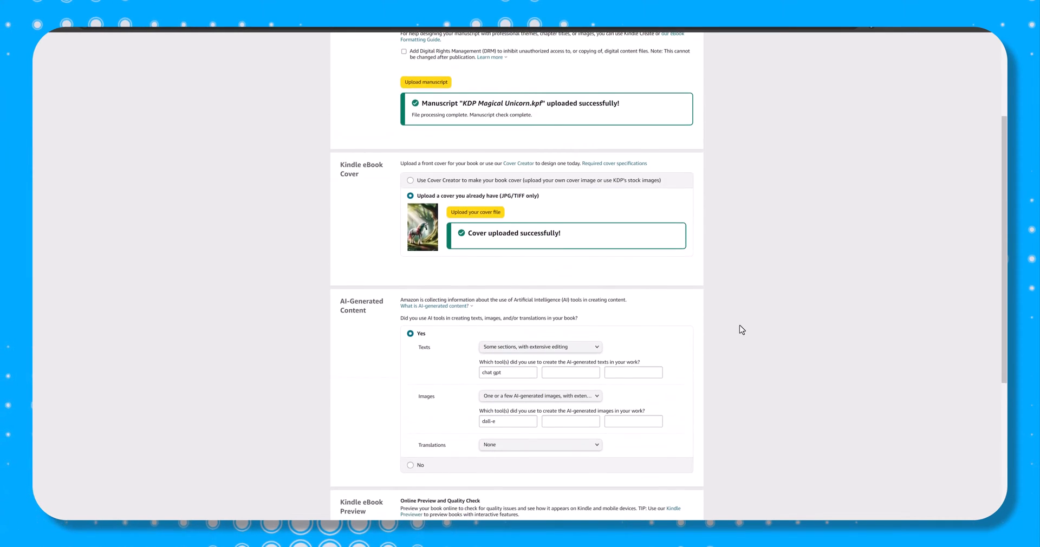
{"action": "scroll", "coordinate": [737, 260], "scroll_direction": "up", "scroll_amount": 1}
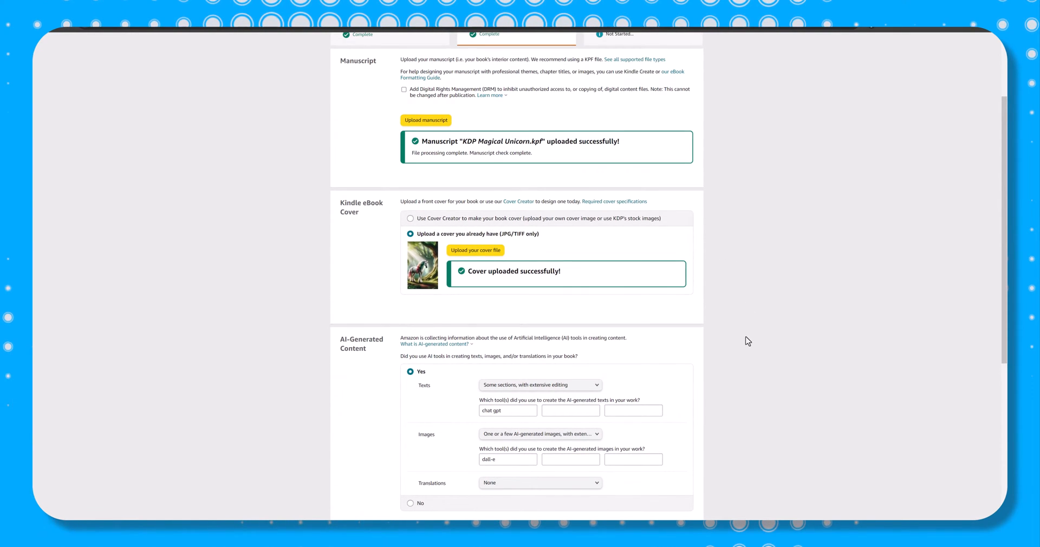
{"action": "scroll", "coordinate": [726, 334], "scroll_direction": "down", "scroll_amount": 3}
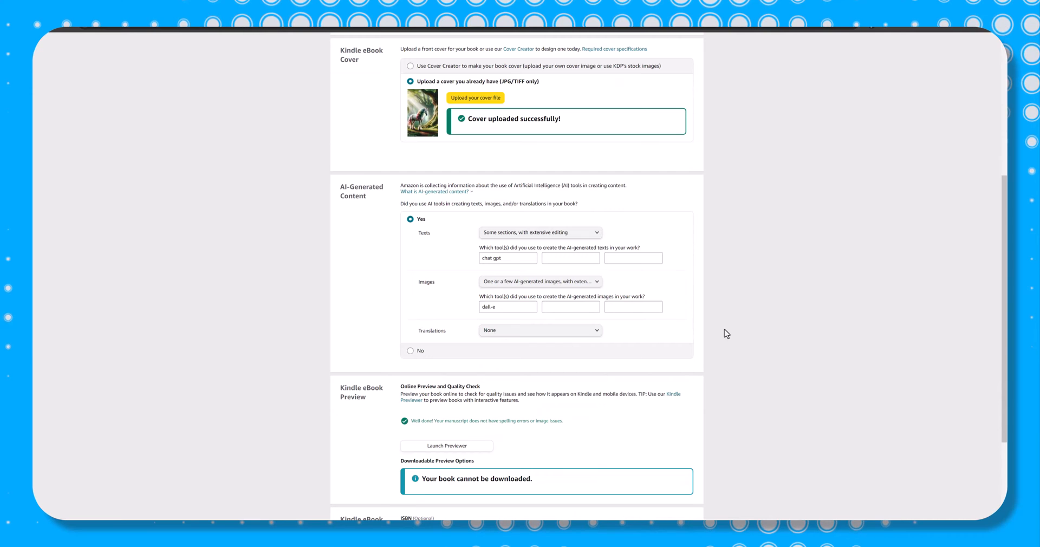
{"action": "scroll", "coordinate": [726, 333], "scroll_direction": "down", "scroll_amount": 3}
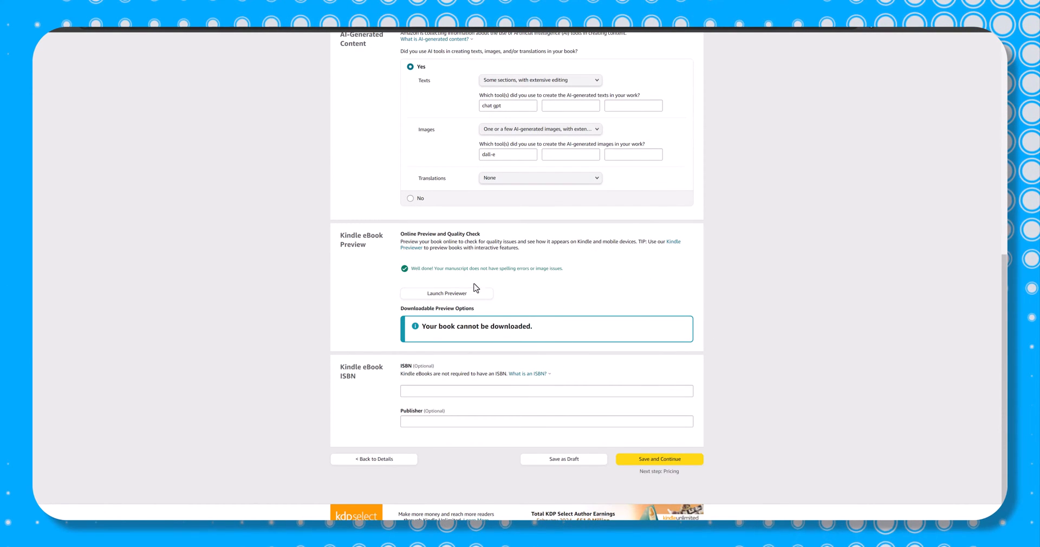
{"action": "left_click_drag", "start_coordinate": [402, 269], "coordinate": [573, 274]}
{"action": "left_click", "coordinate": [588, 280]}
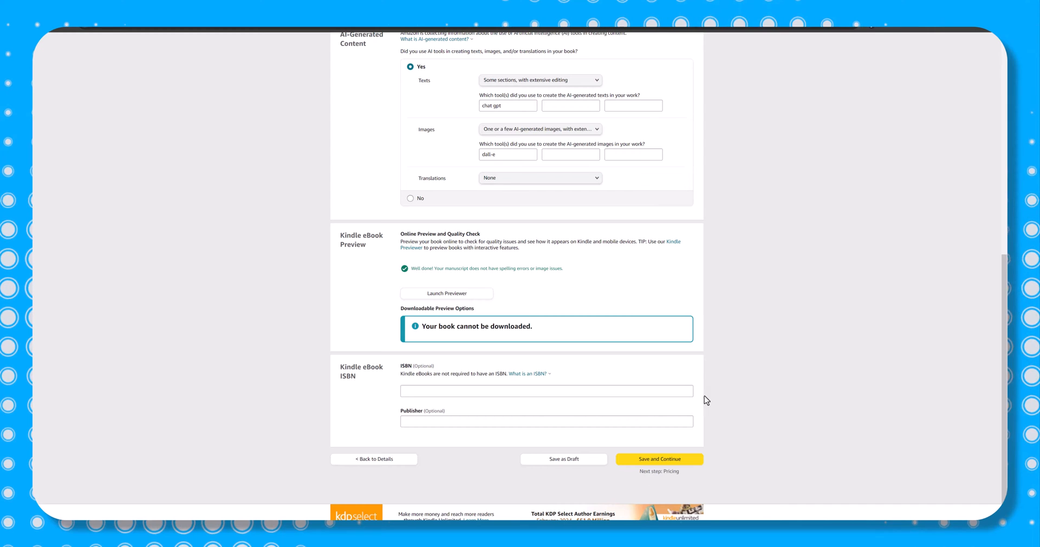
{"action": "left_click", "coordinate": [673, 460]}
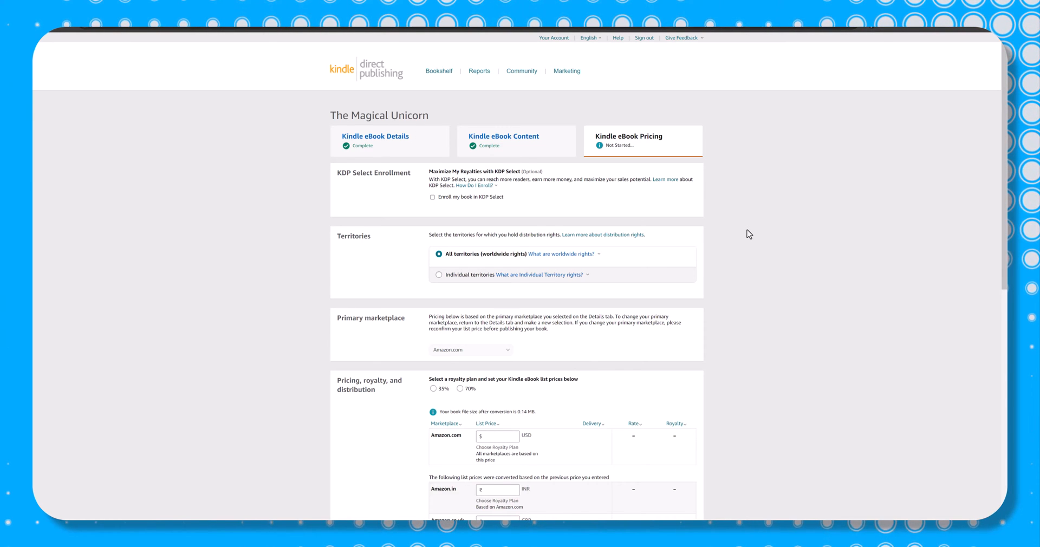
- Examine the pricing page's KDP Select enrollment, territories, royalty plans, marketplace list prices and terms
{"action": "scroll", "coordinate": [746, 232], "scroll_direction": "down", "scroll_amount": 2}
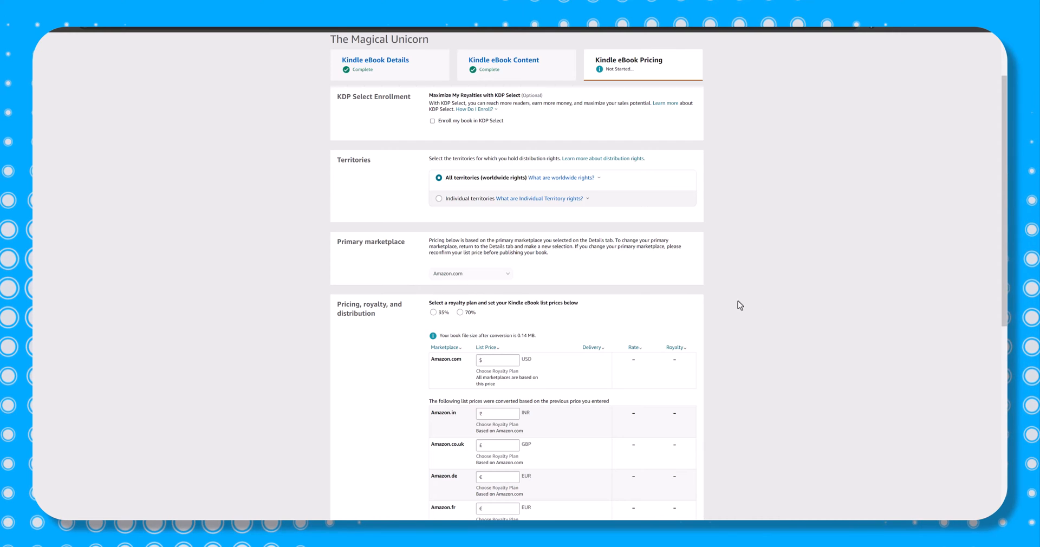
{"action": "scroll", "coordinate": [778, 315], "scroll_direction": "down", "scroll_amount": 2}
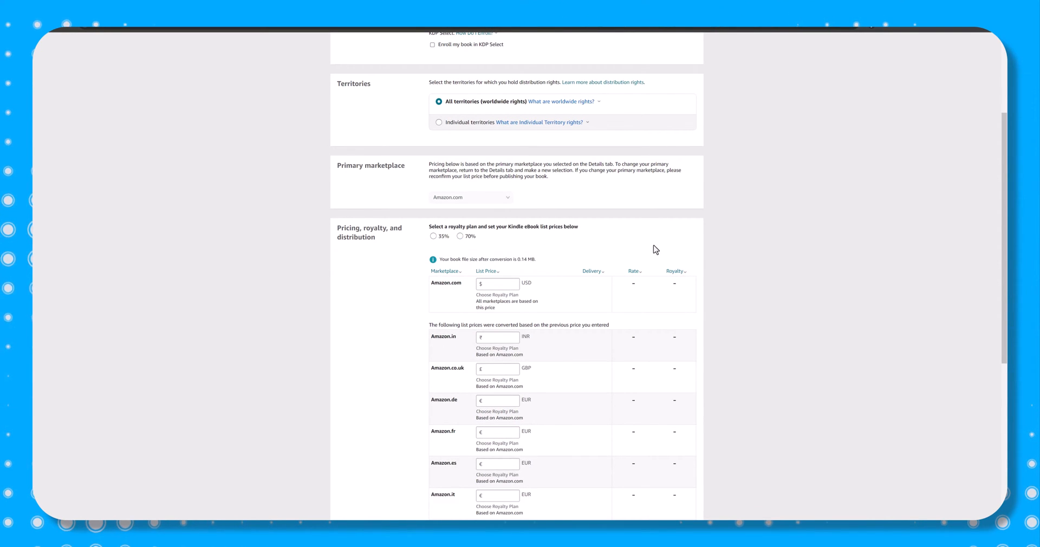
{"action": "scroll", "coordinate": [749, 279], "scroll_direction": "down", "scroll_amount": 2}
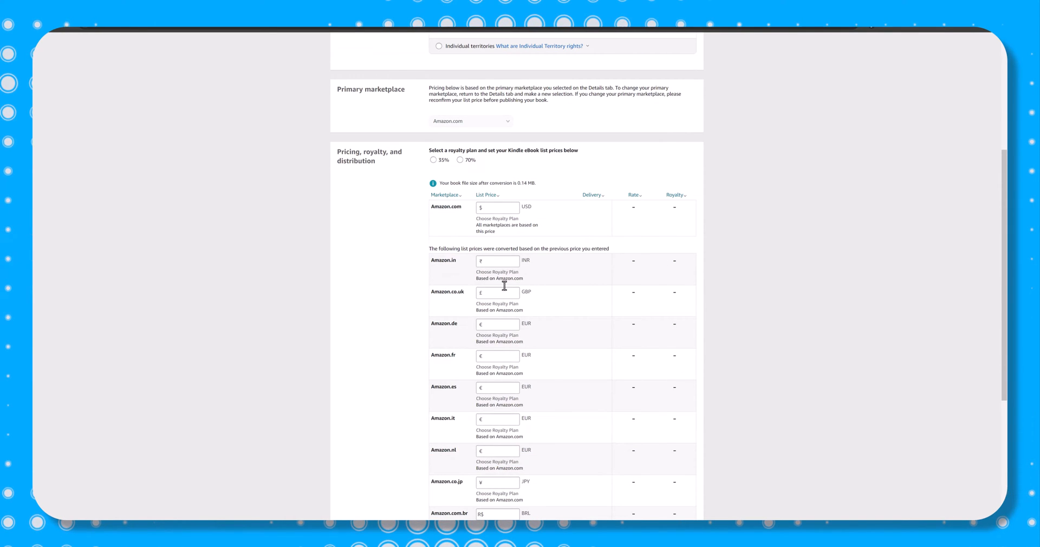
{"action": "scroll", "coordinate": [653, 382], "scroll_direction": "down", "scroll_amount": 8}
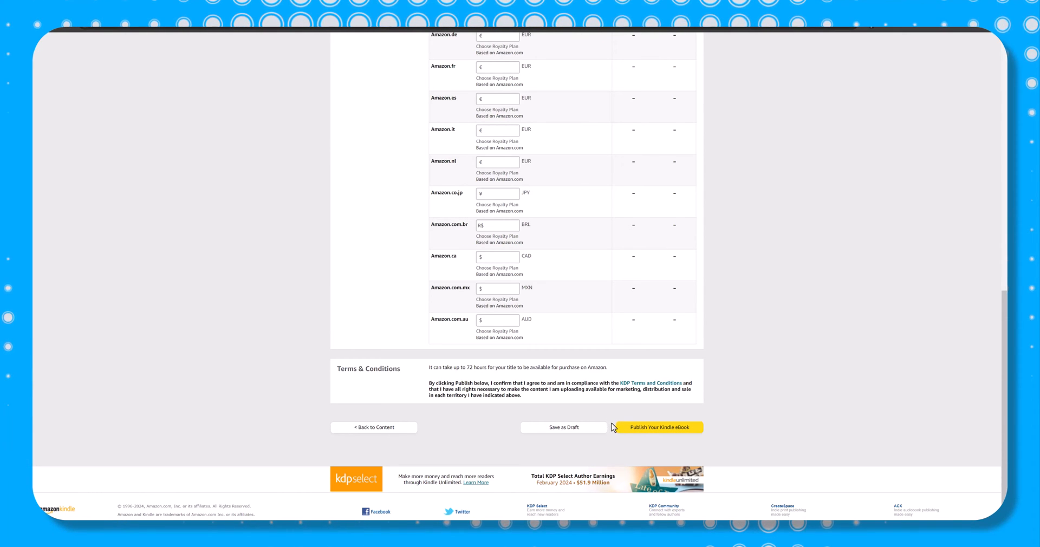
{"action": "scroll", "coordinate": [741, 390], "scroll_direction": "up", "scroll_amount": 15}
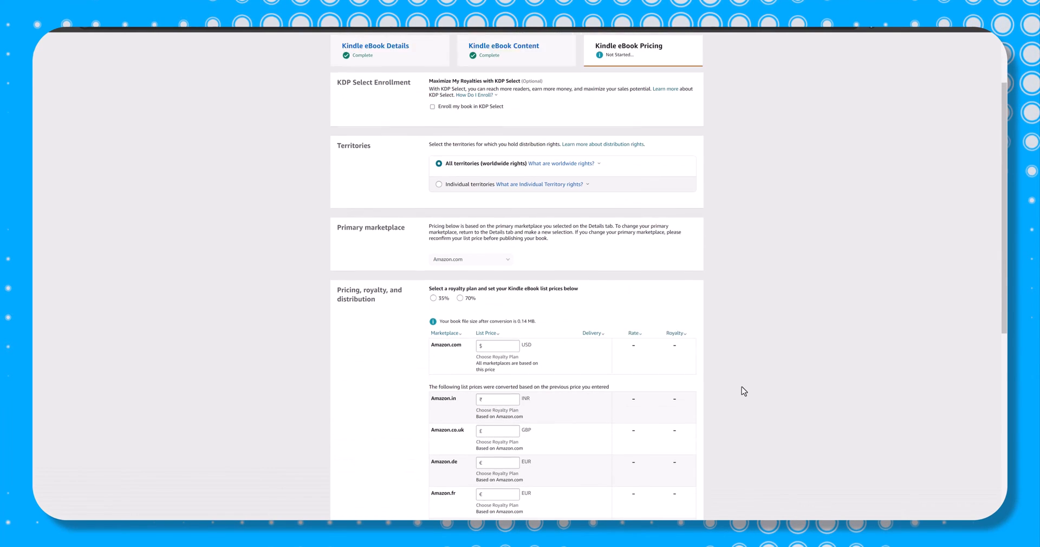